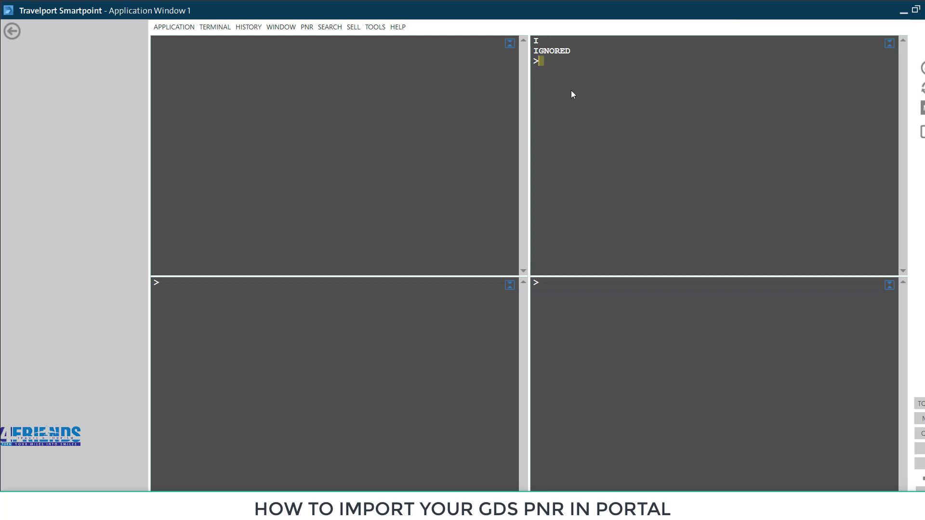
- Discard pending work and fare-shop MCT to LHE for 31OCT with FSMCT31OCTLHE
key(ctrl+Home)
text(I)
key(Return)
text(FSMCT31OCTLHE)
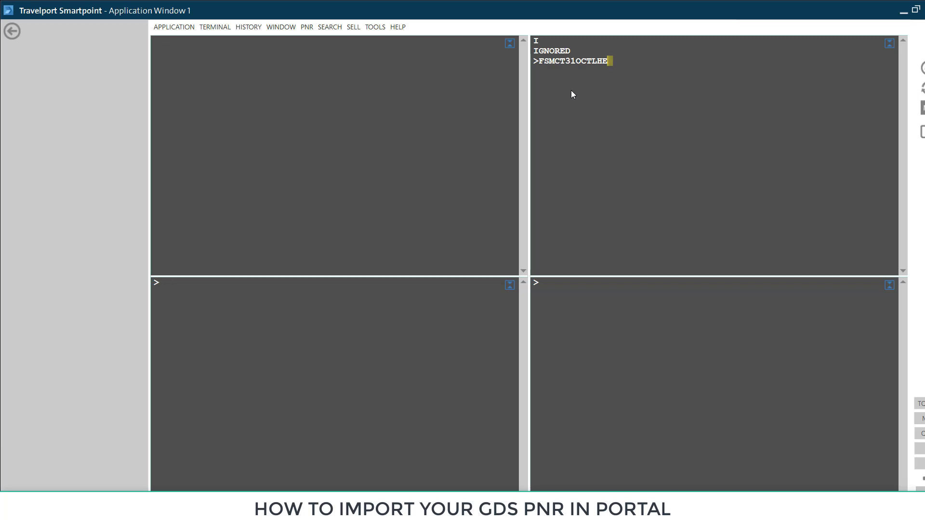
key(Return)
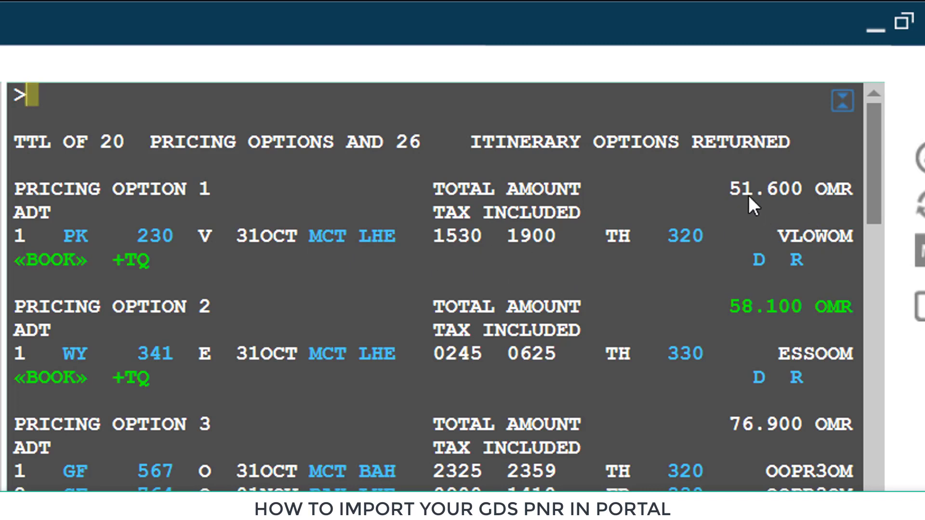
- Book pricing option 1 (PK 230, 31OCT MCT–LHE) and add the passenger's name entry
click(66, 270)
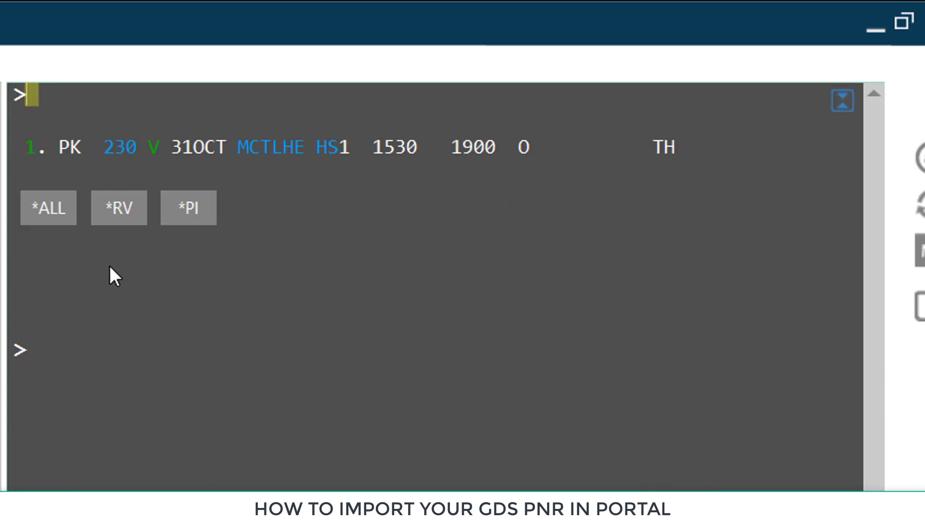
text(N)
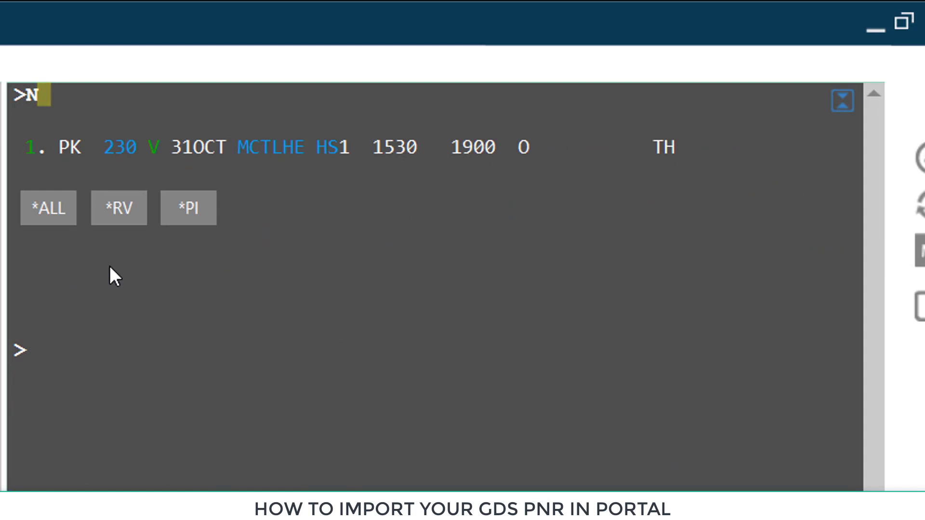
text(.)
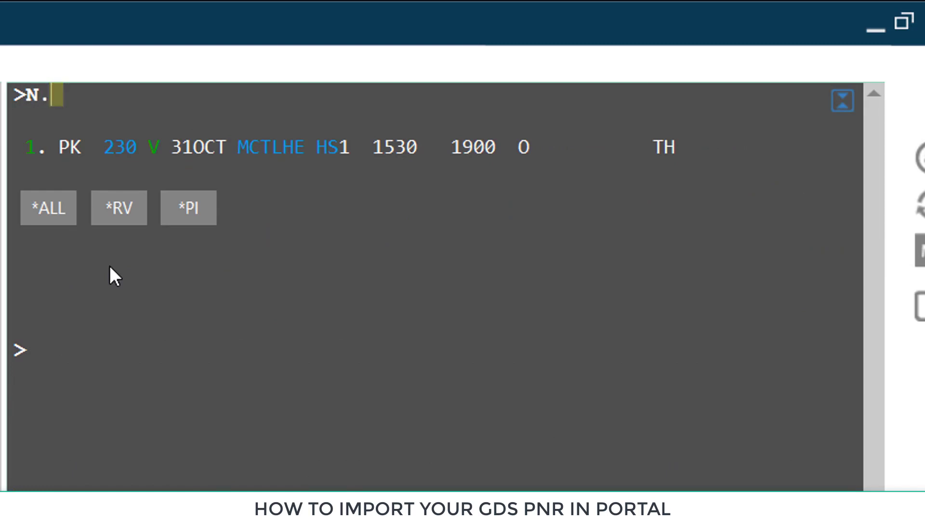
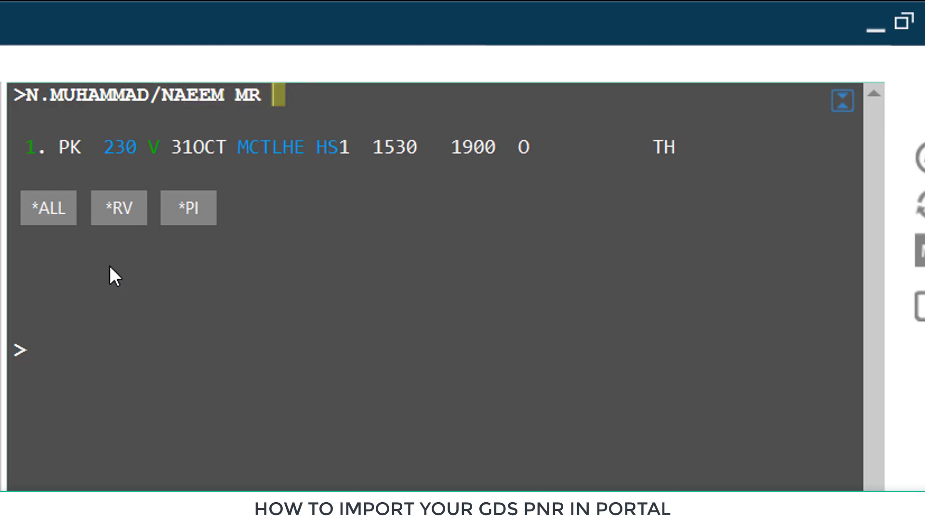
key(Return)
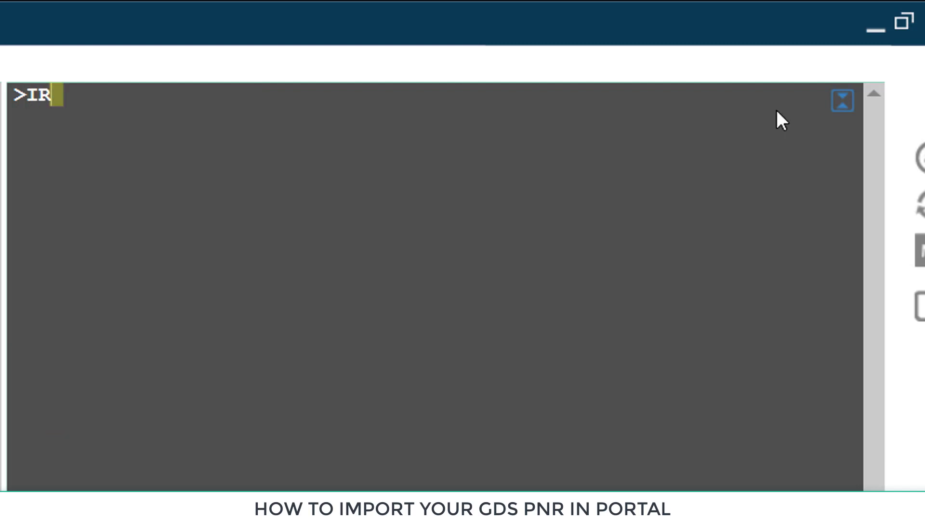
- End the transaction to file the booking, then copy its record locator
key(Return)
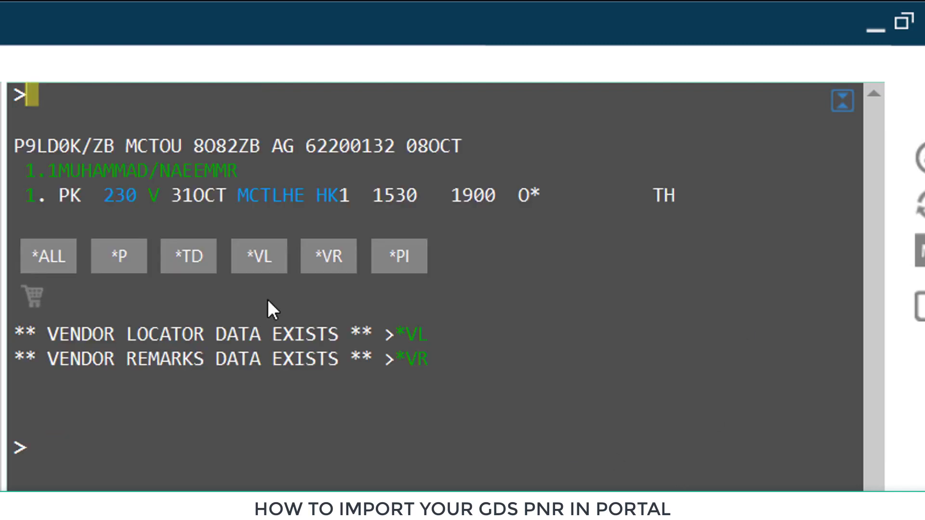
double_click(23, 140)
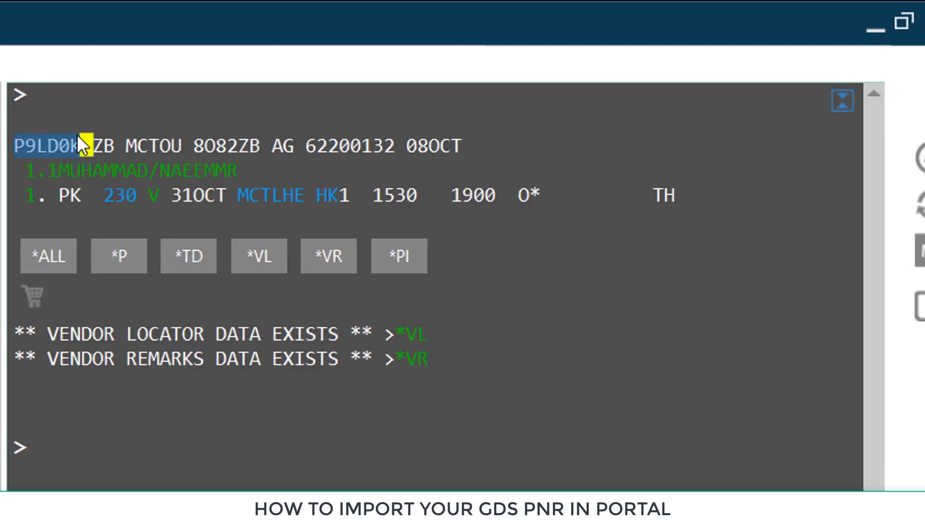
click(43, 103)
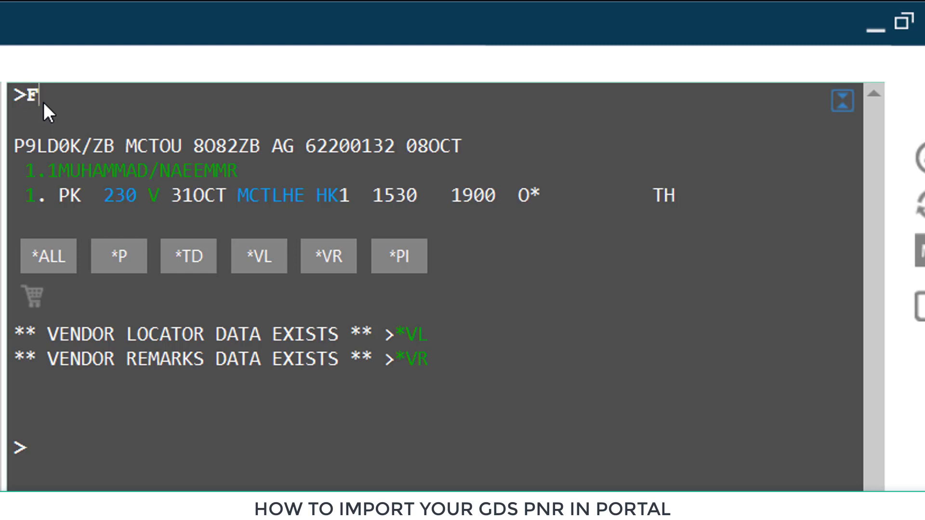
- Quote and store the PK fare of 51.600 OMR, reviewing the fare quote
text(PK)
key(Return)
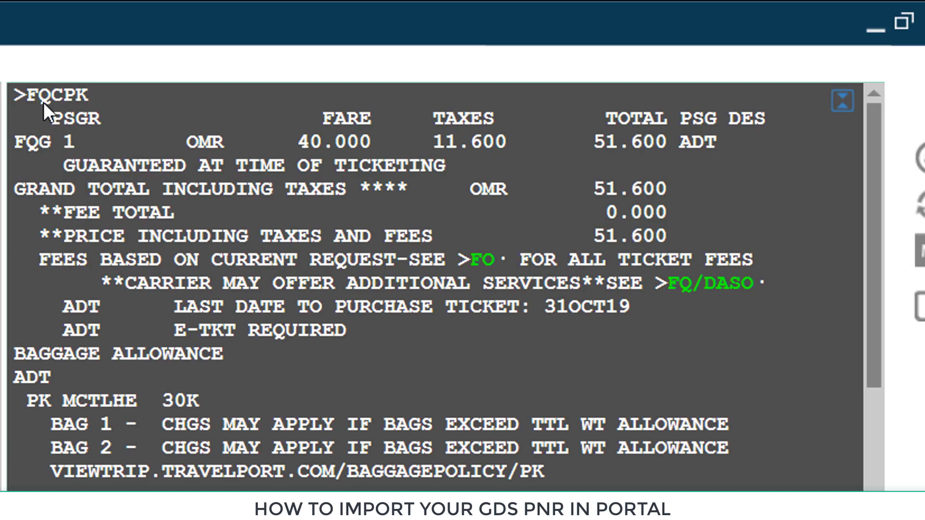
scroll(164, 268, down, 6)
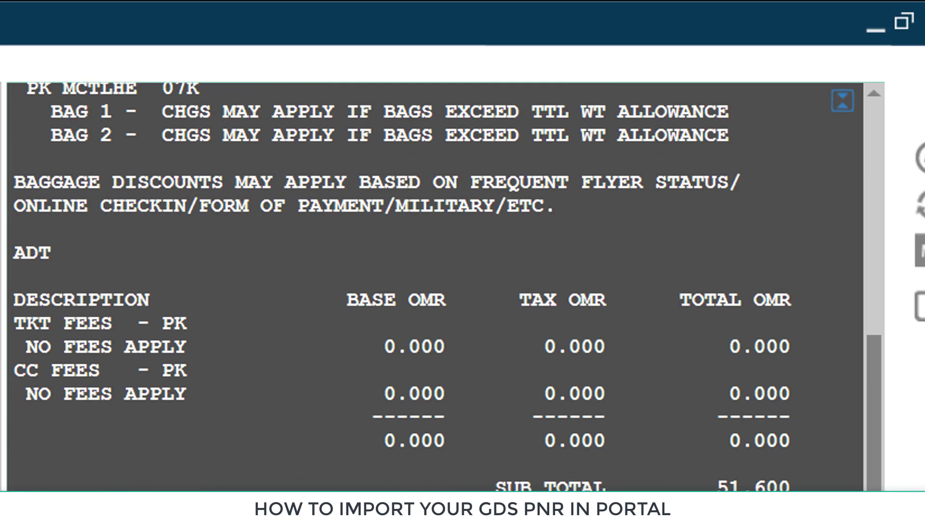
scroll(433, 287, up, 5)
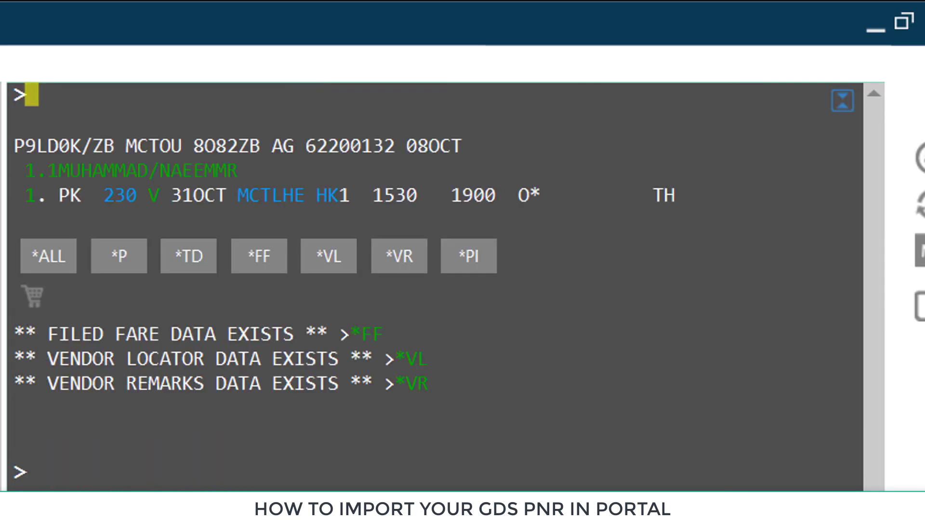
- Redisplay the PNR, copy its record locator and queue it to DFZ with QEB/DFZ
text(IR)
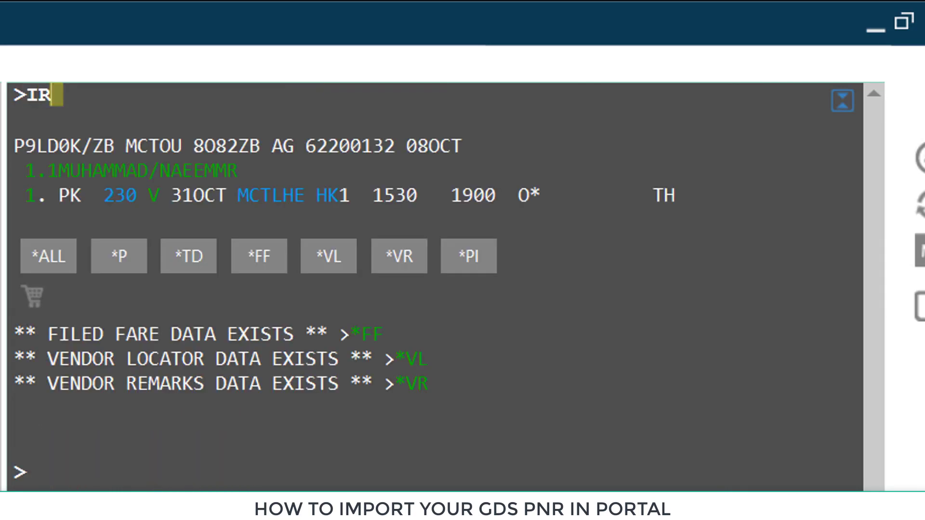
key(Return)
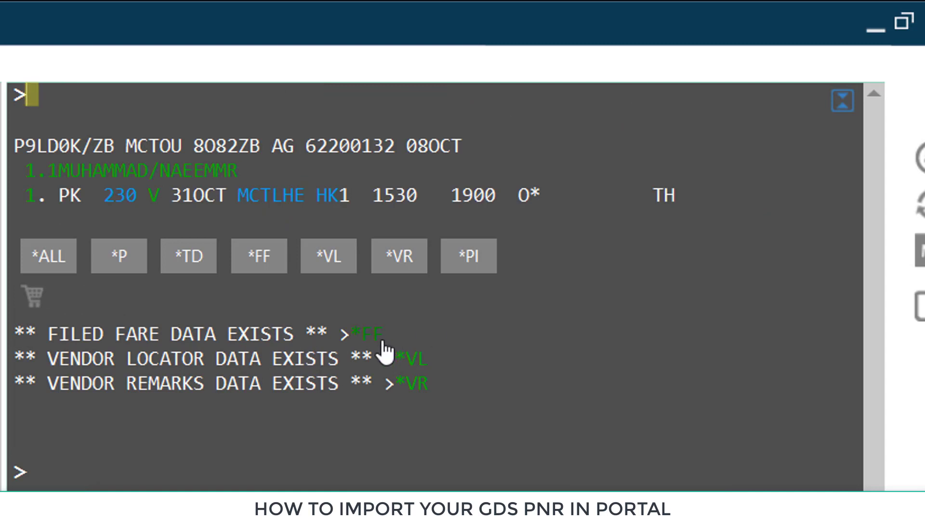
double_click(41, 144)
key(ctrl+c)
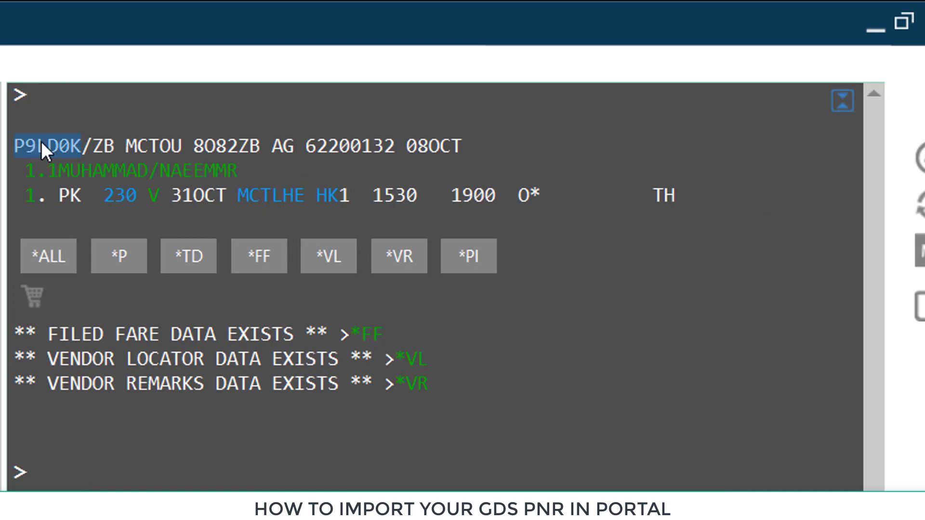
click(48, 99)
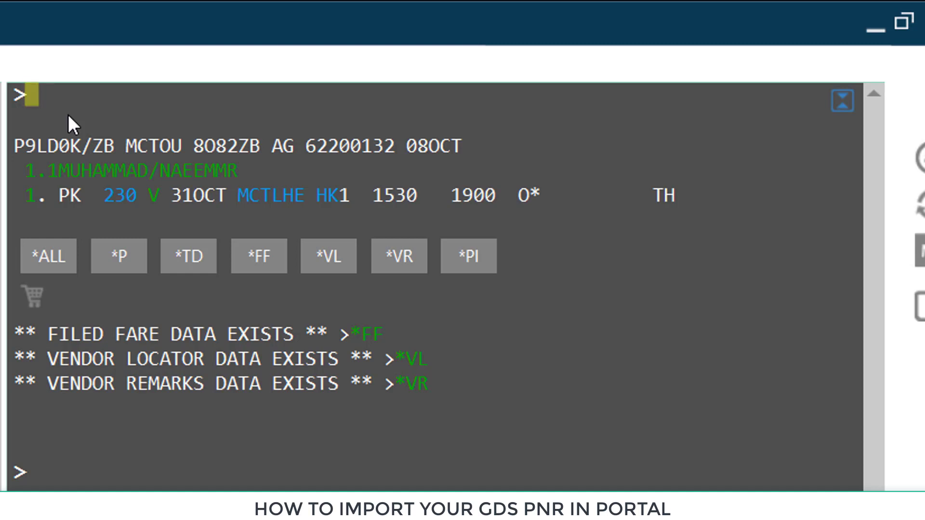
text(QEB)
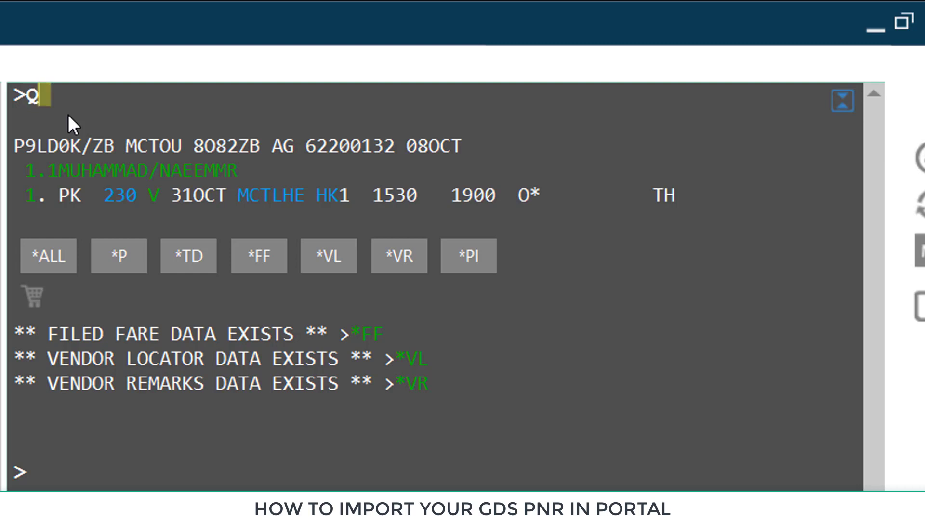
text(/DFZ)
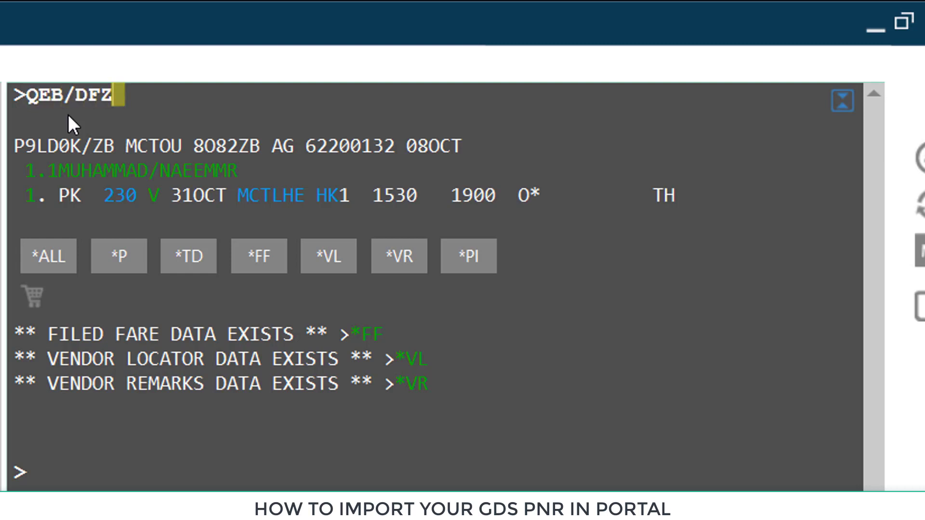
key(Return)
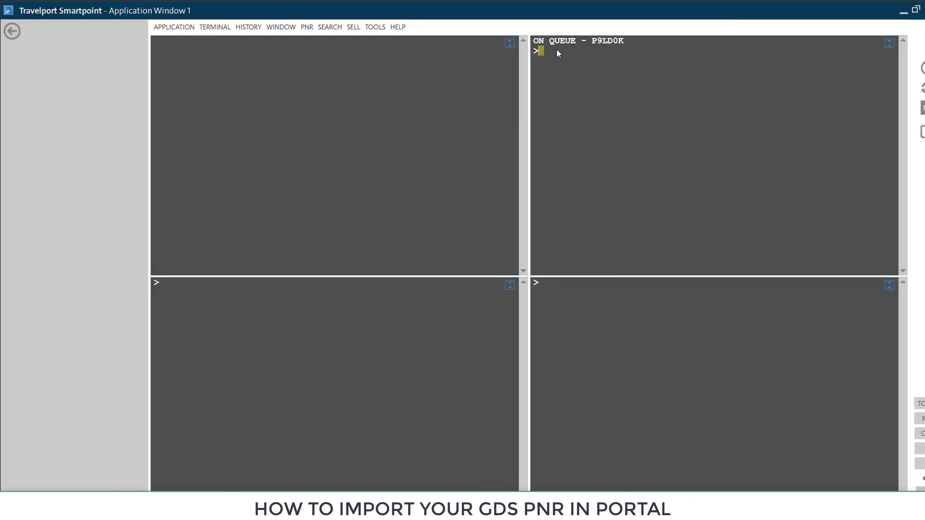
- Minimize Smartpoint and open the TravelPoint portal from Chrome's new-tab bookmark
click(904, 12)
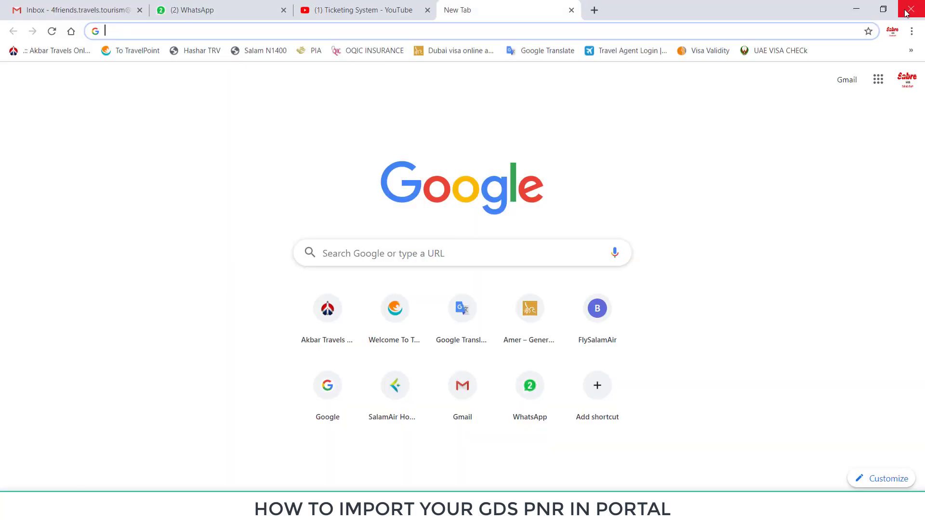
click(361, 9)
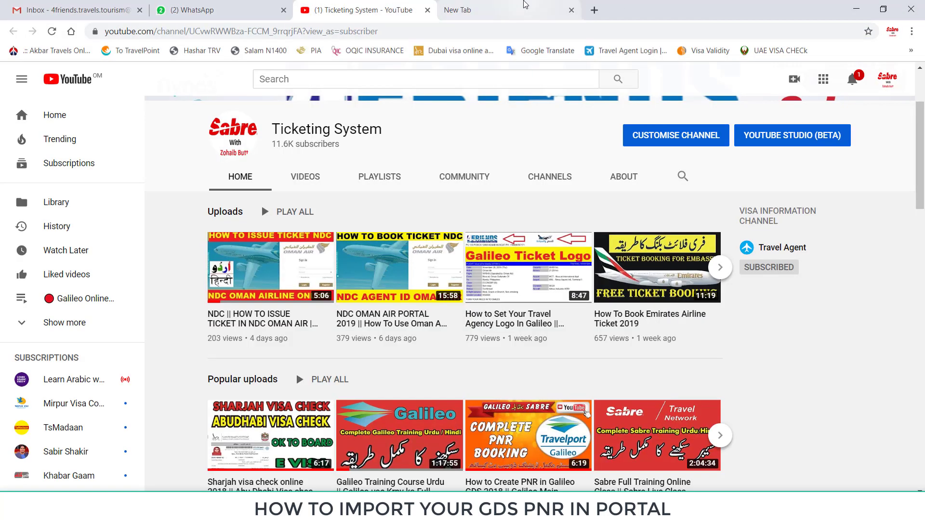
click(525, 7)
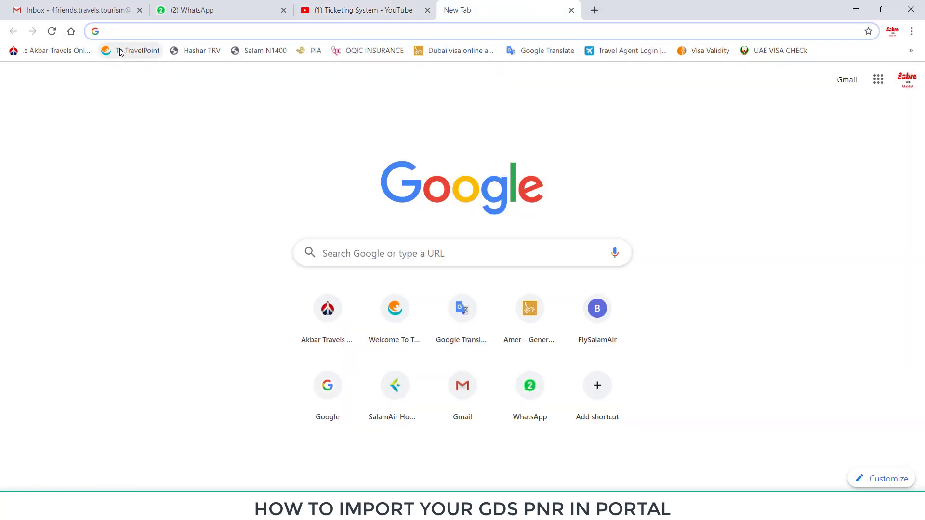
click(138, 54)
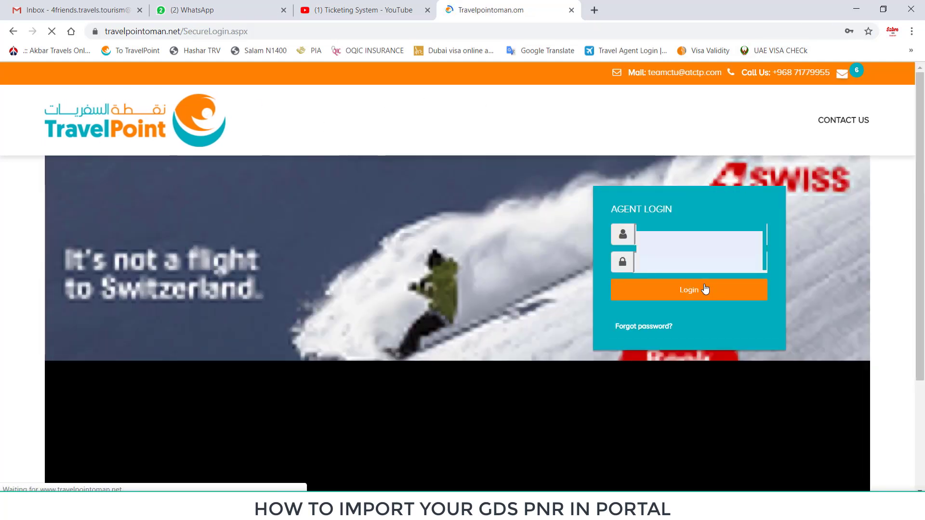
- Log in to TravelPoint, reveal the available credit and go to Import PNR
click(704, 289)
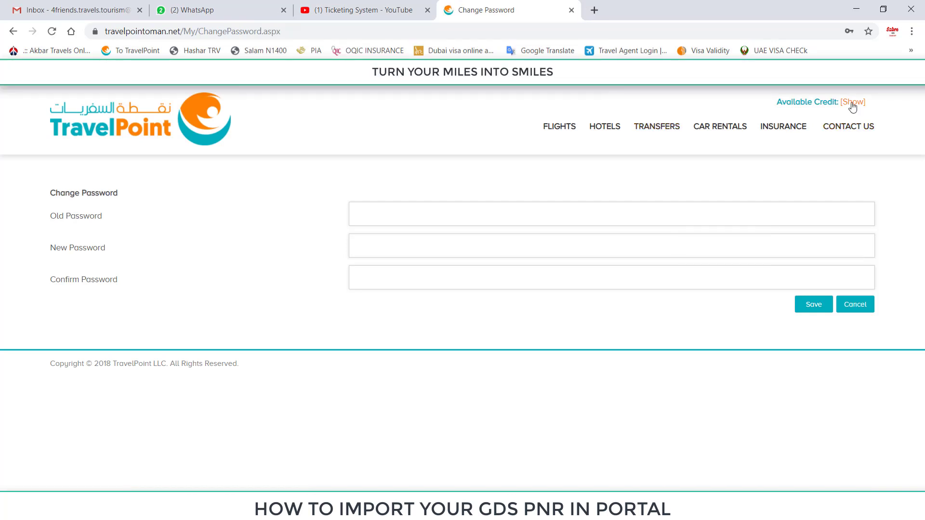
click(853, 102)
click(844, 88)
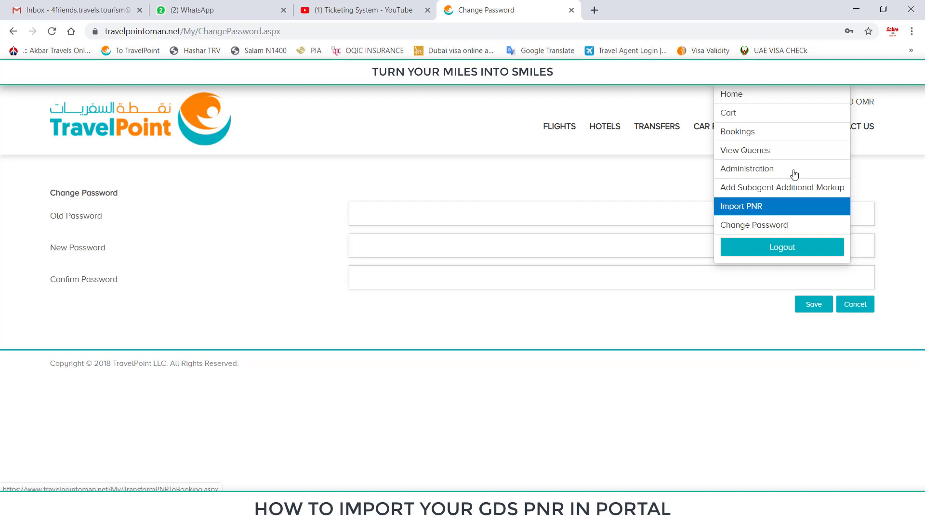
click(758, 212)
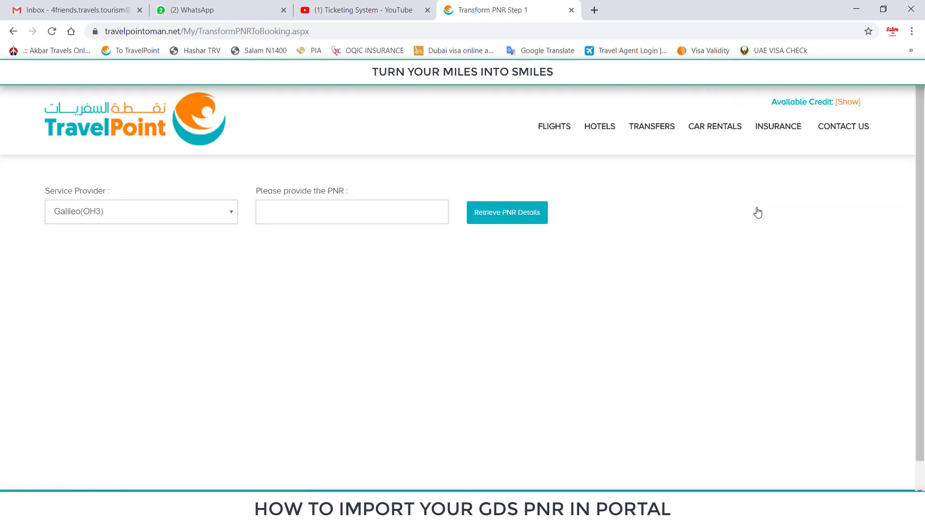
- Keep Galileo(OH3) as provider, paste the record locator and retrieve the PNR details
click(196, 220)
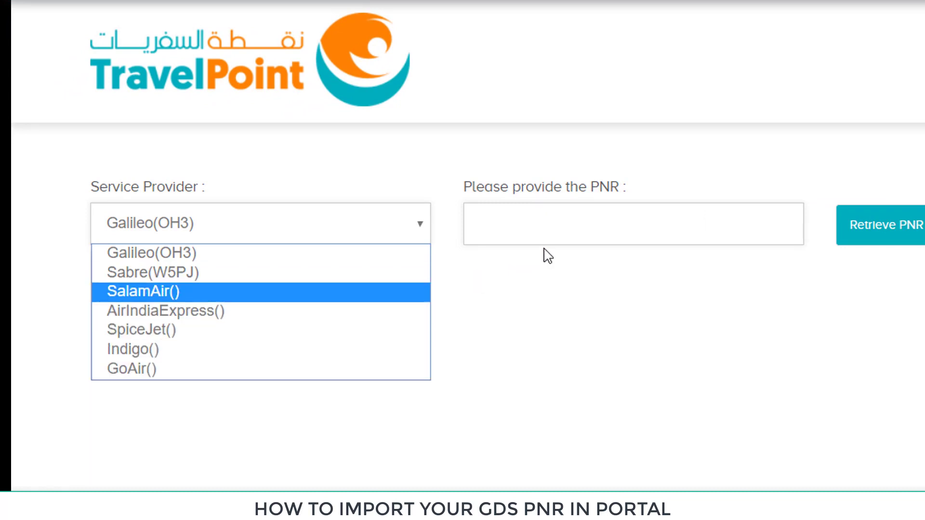
click(536, 236)
key(ctrl+v)
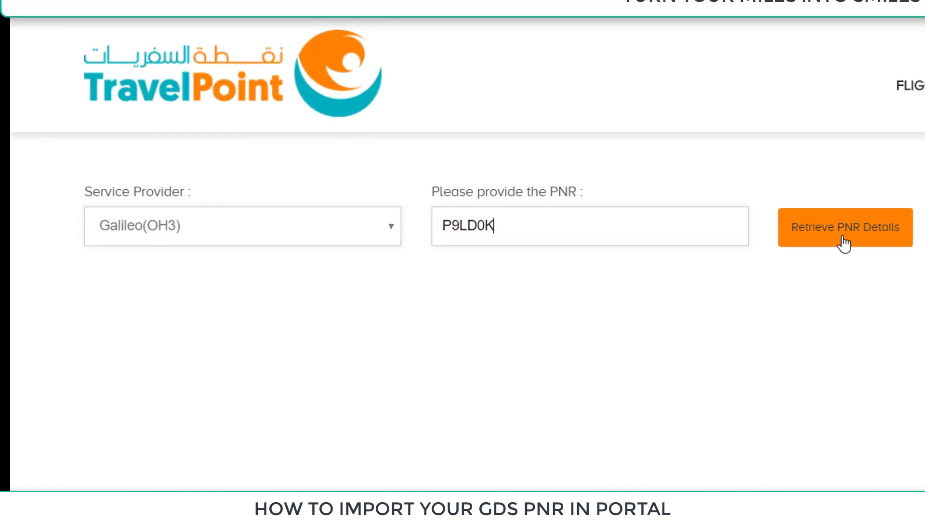
click(843, 244)
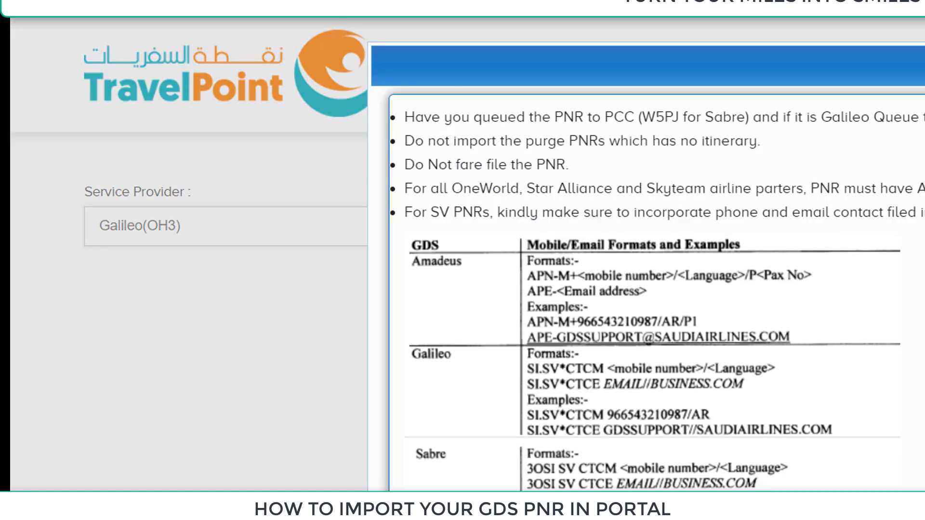
- Dismiss the PNR import instructions window with Galileo, Amadeus and Sabre examples
key(Escape)
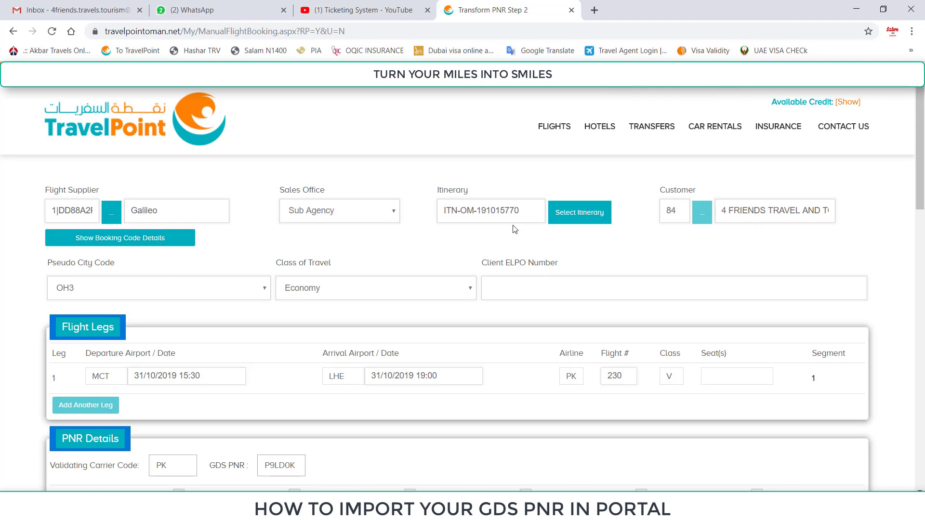
- Review the imported MCT–LHE PK 230 booking form and preview the booking
scroll(455, 239, down, 1)
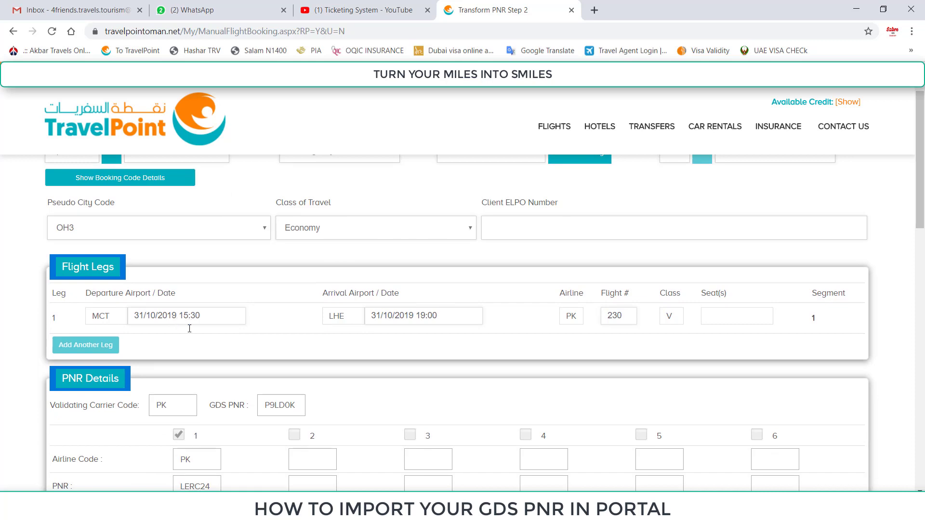
scroll(504, 316, up, 1)
scroll(137, 309, down, 1)
scroll(182, 299, down, 4)
scroll(299, 320, down, 4)
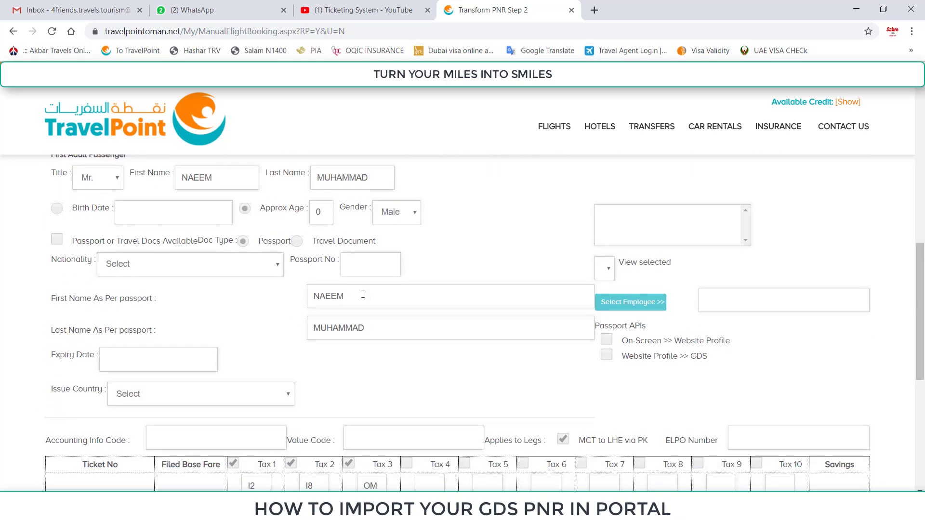
scroll(438, 320, down, 3)
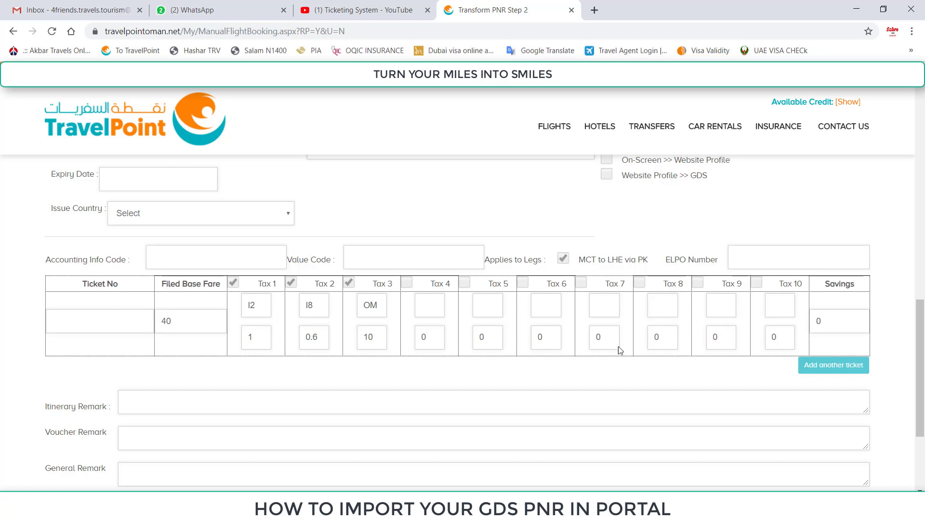
scroll(620, 350, down, 3)
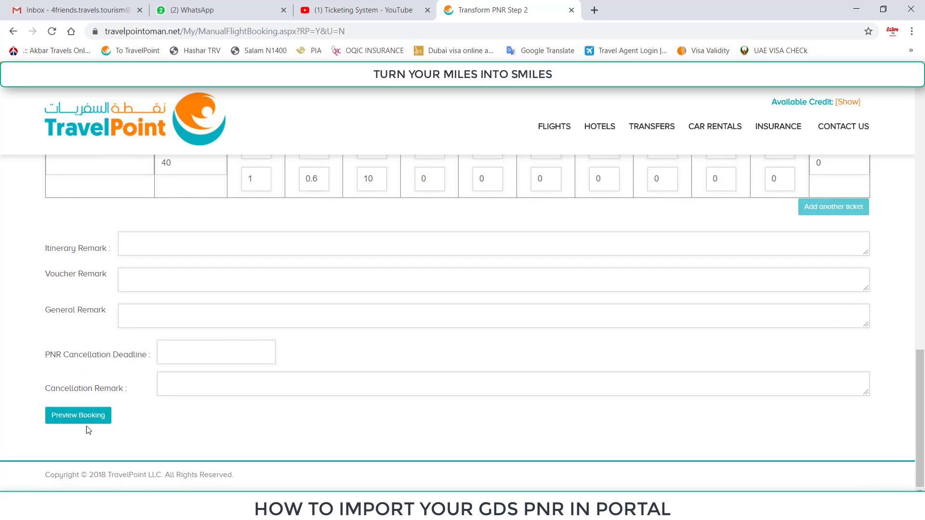
click(77, 417)
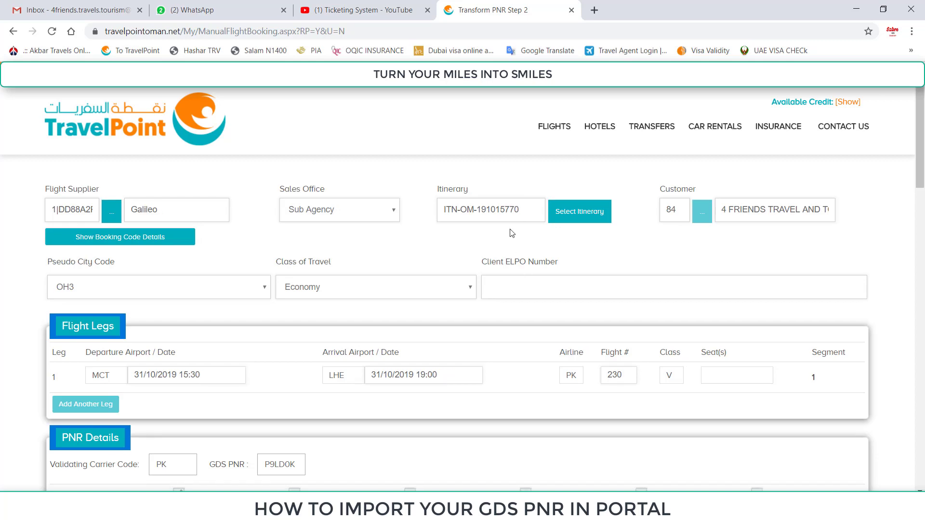
- Scroll the preview down to the 51.700 OMR fare row and Save button
scroll(511, 234, down, 5)
scroll(511, 233, down, 2)
scroll(516, 241, up, 6)
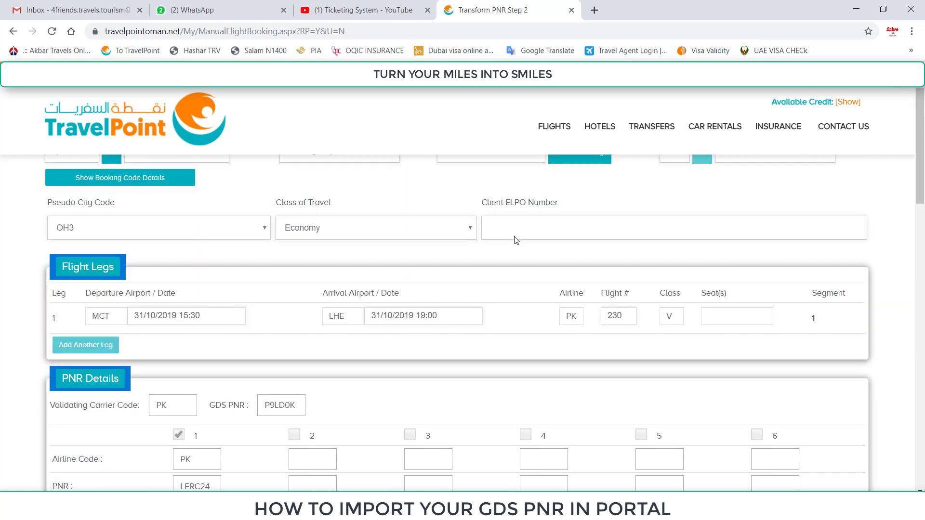
scroll(530, 241, down, 5)
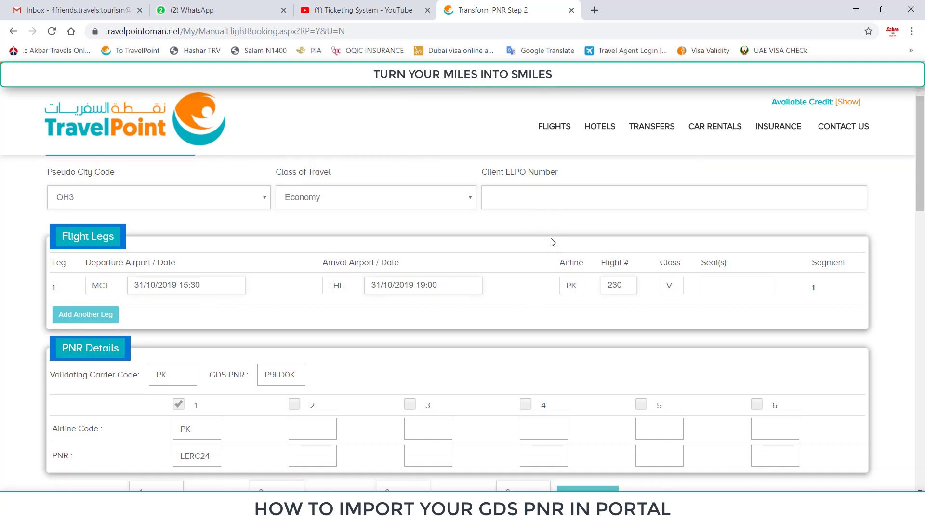
scroll(553, 242, down, 4)
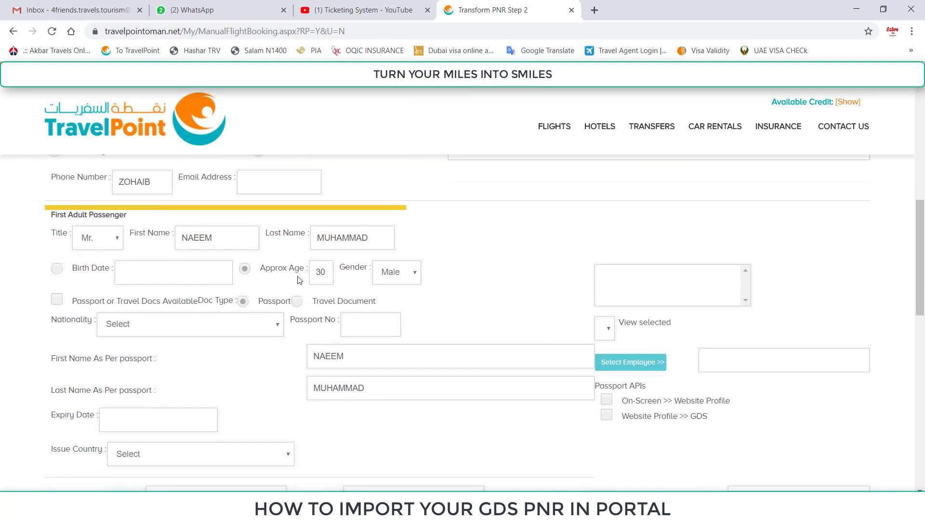
drag(212, 238, 68, 201)
scroll(482, 318, down, 10)
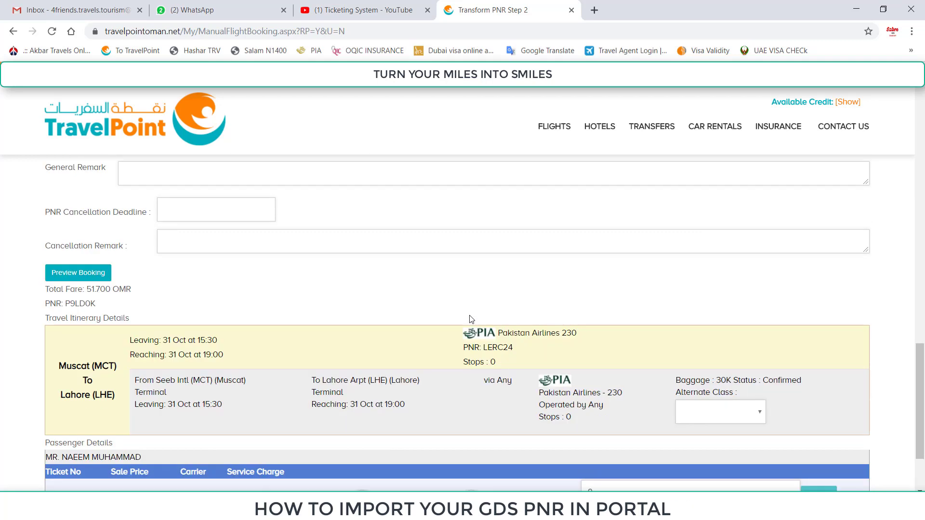
scroll(471, 302, down, 2)
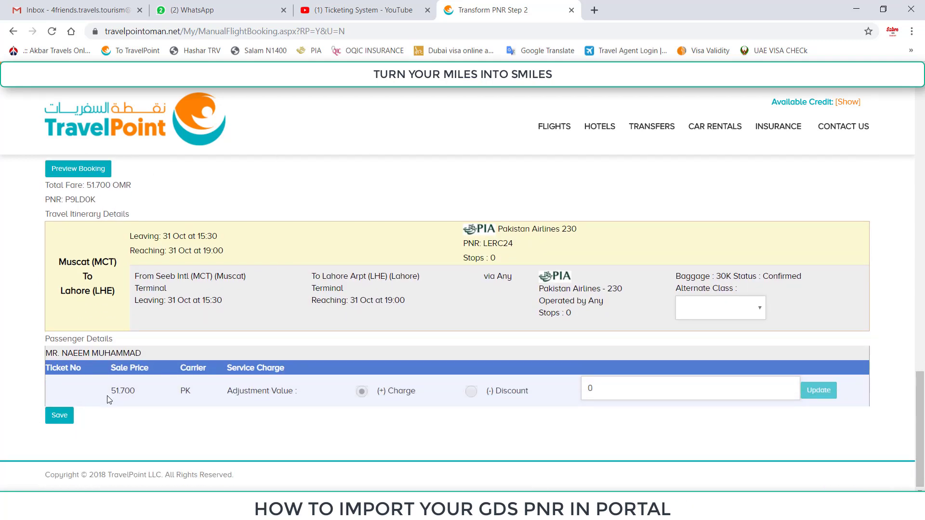
- Save the Muscat–Lahore booking, check it out from My Cart and confirm it at 51.700 OMR
click(67, 417)
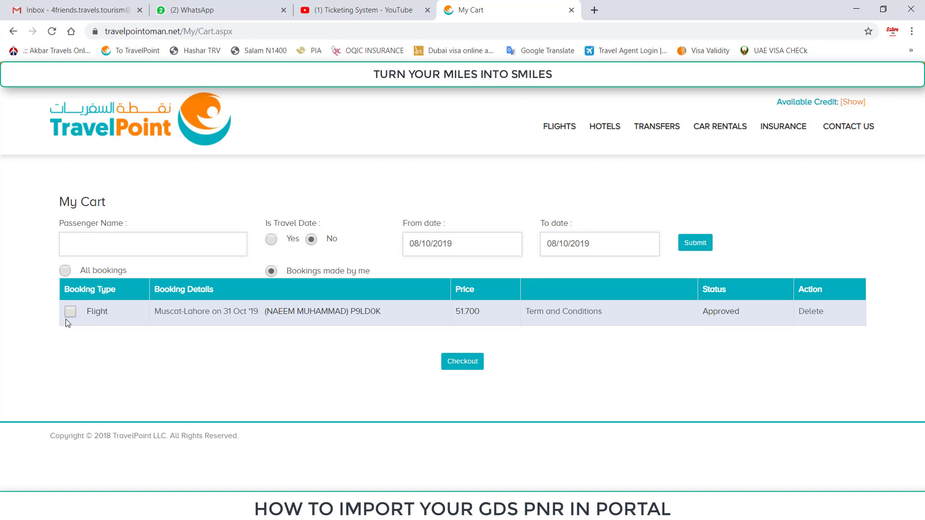
click(69, 314)
click(465, 361)
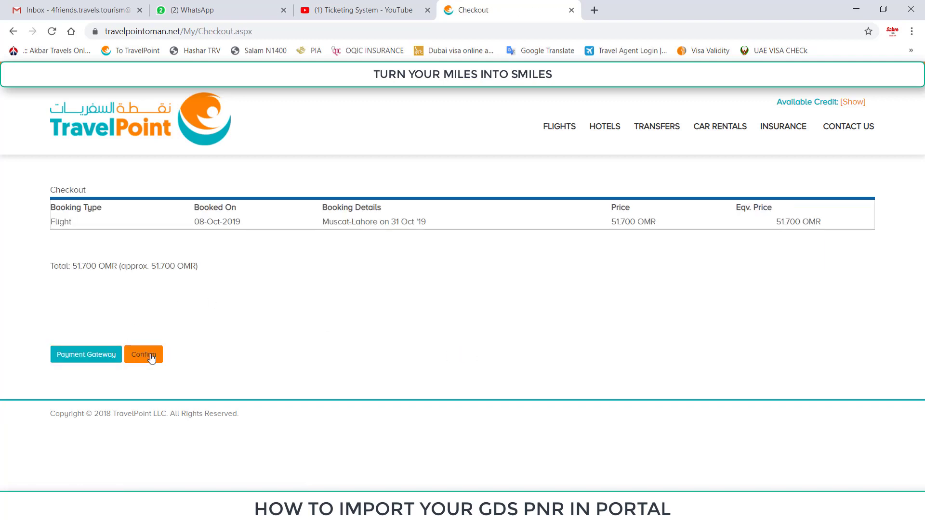
click(151, 357)
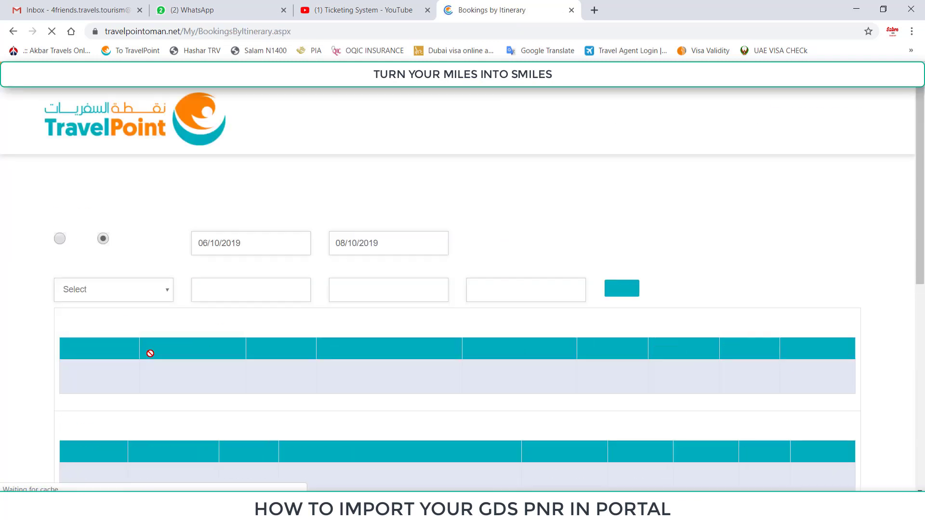
scroll(757, 369, down, 1)
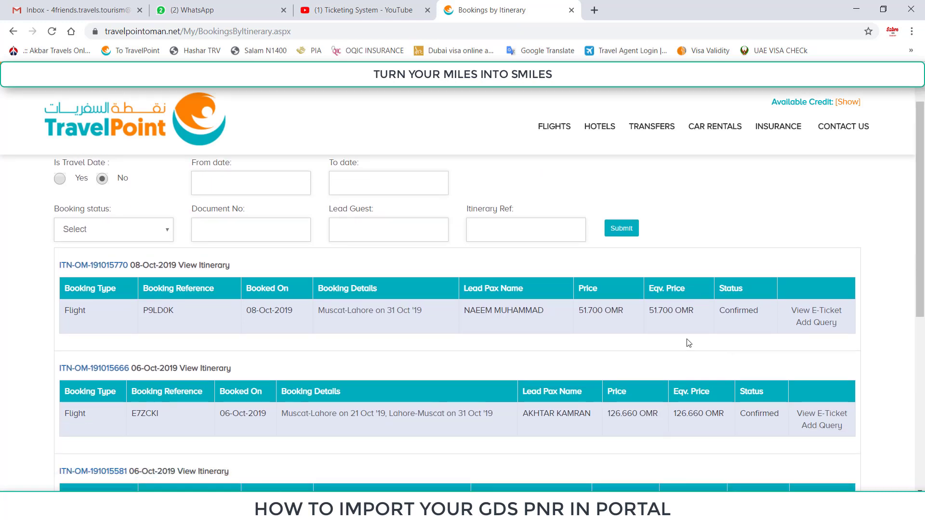
drag(698, 310, 621, 311)
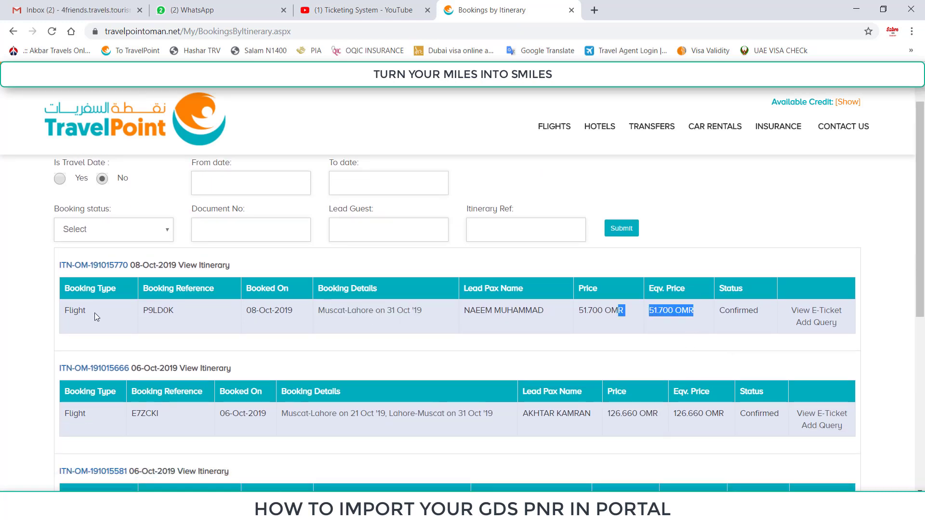
drag(244, 310, 290, 313)
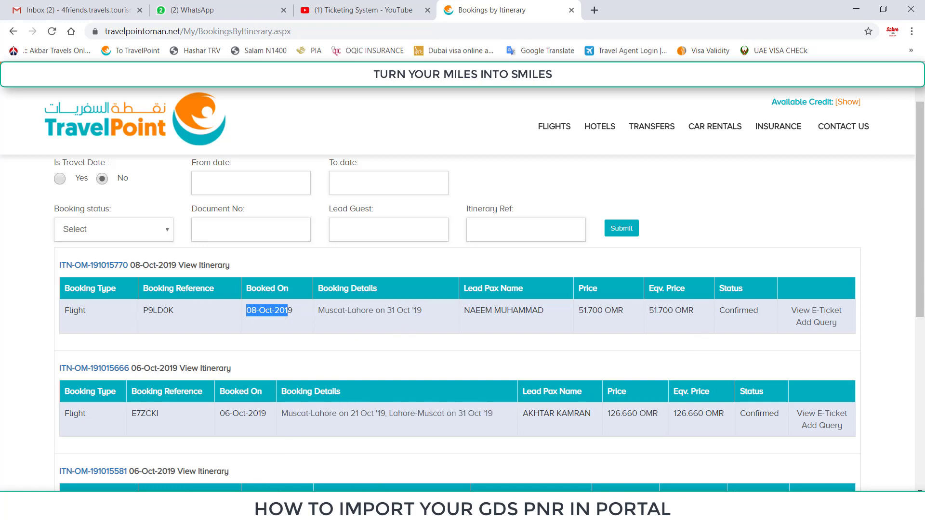
- Retrieve the previous PNR by its record locator and display its TIN data with the e-ticket number
key(alt+Tab)
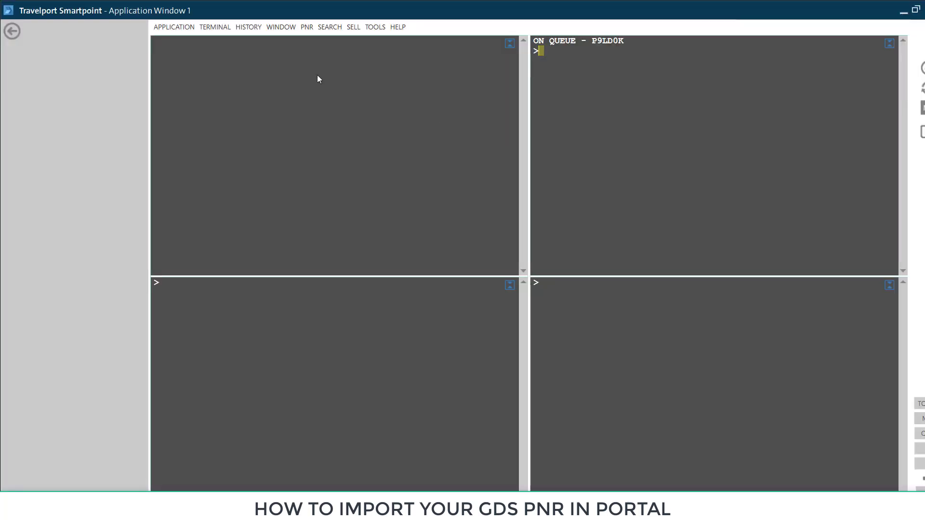
key(Return)
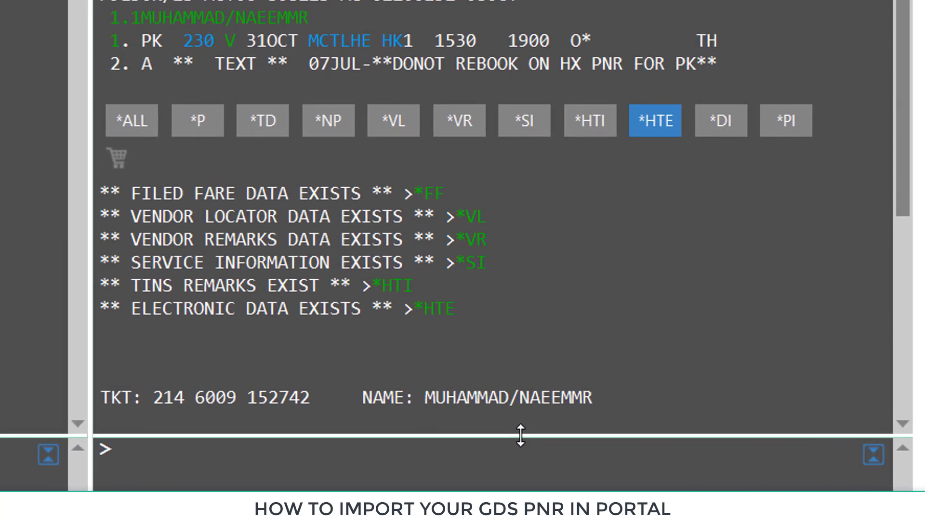
drag(520, 435, 520, 491)
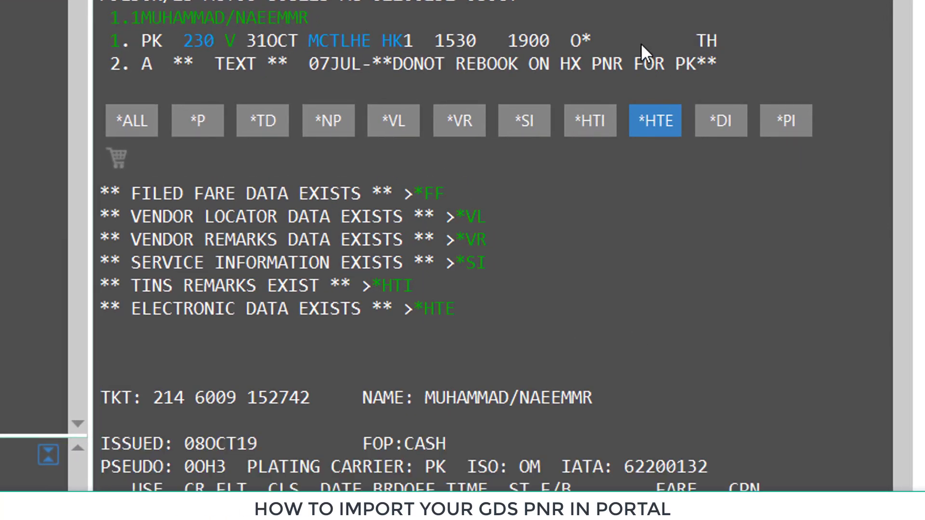
click(586, 126)
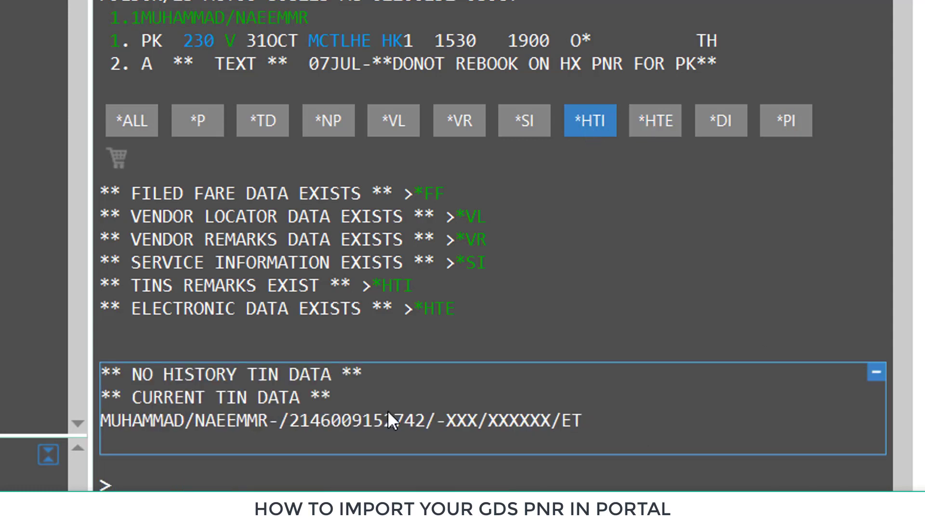
double_click(348, 426)
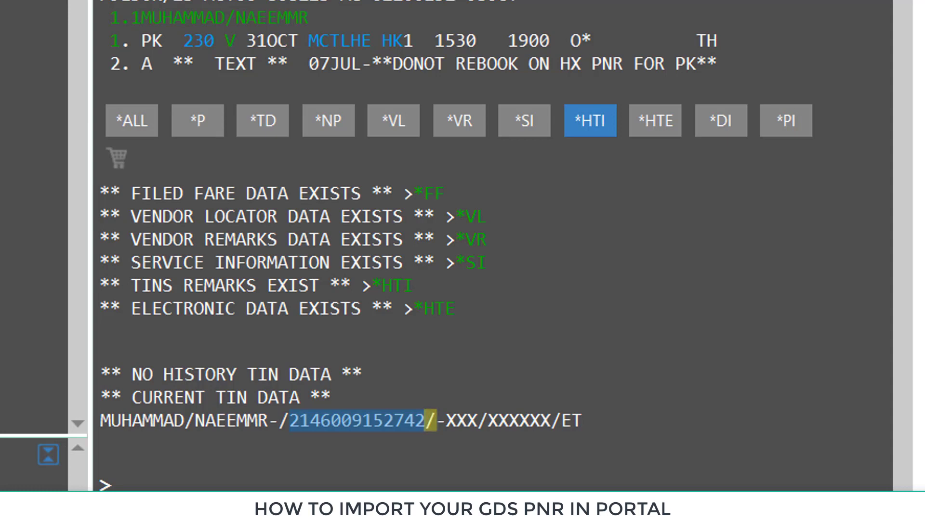
click(444, 289)
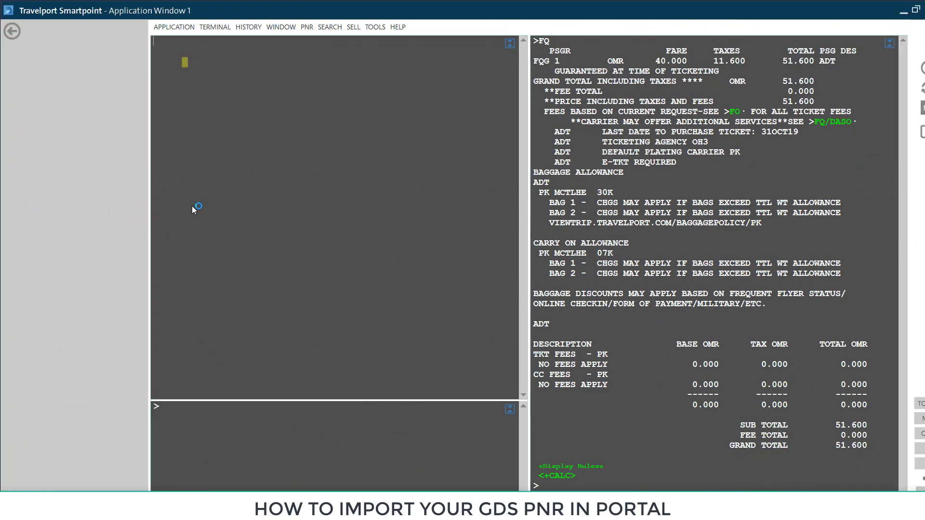
- Ignore the current PNR, clear the screen and retrieve the Kuwait Airways PNR by its locator
text(I)
key(Return)
key(Pause)
key(Return)
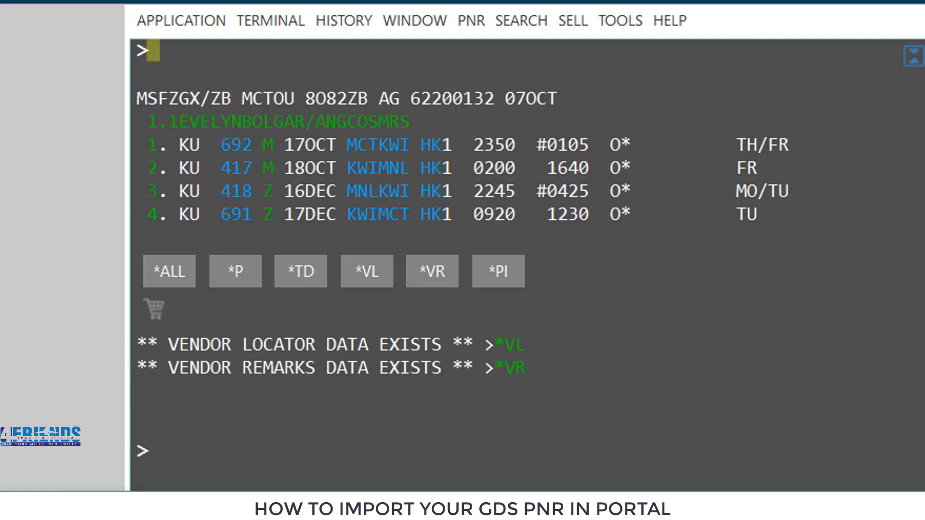
- Store a Kuwait Airways fare quote with FQCKU and enter received-from R.Z *
text(FQC)
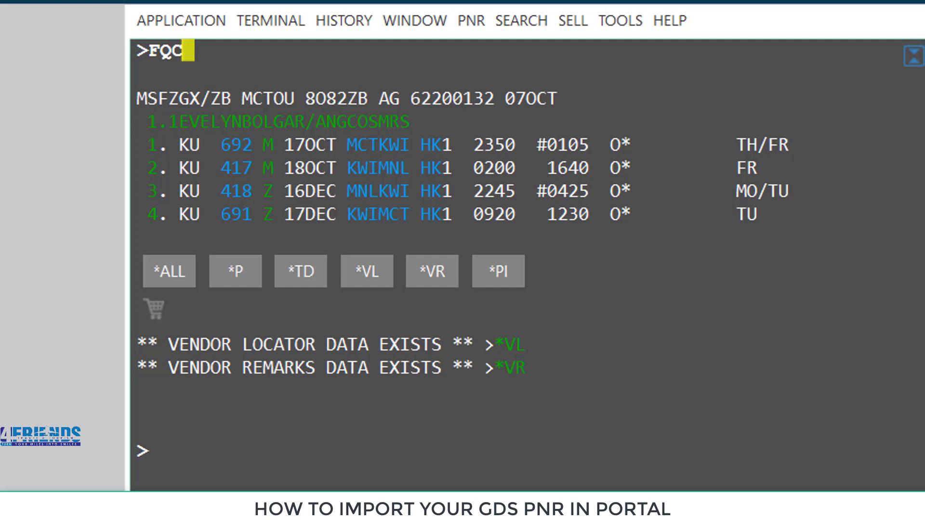
text(KU)
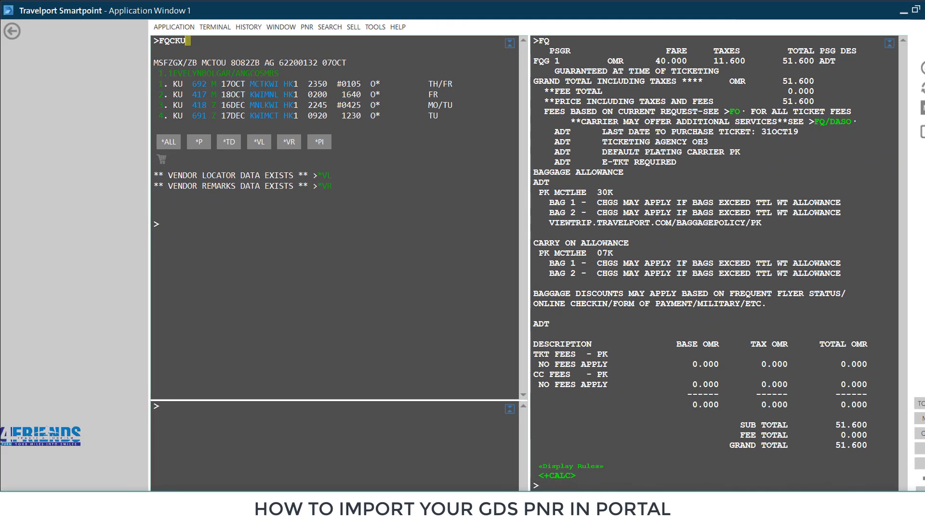
key(Return)
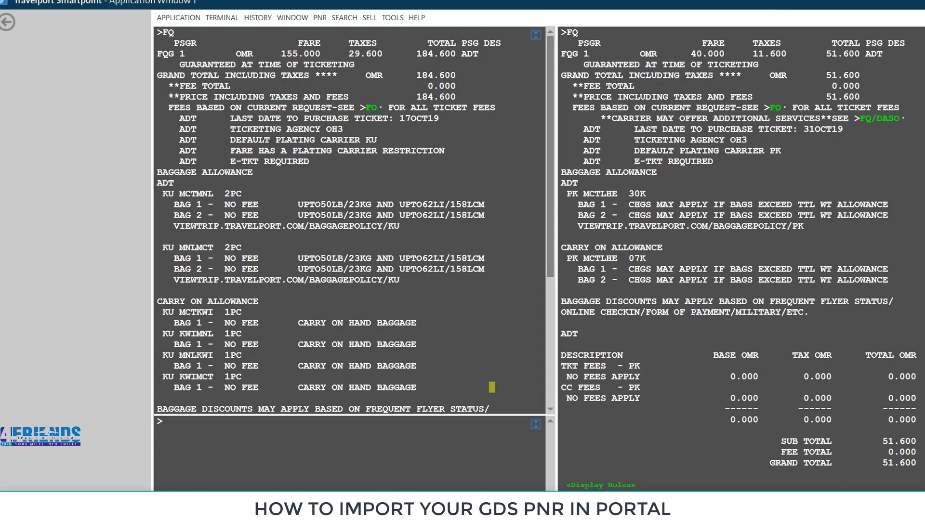
scroll(222, 350, down, 10)
text(R.Z *)
key(Return)
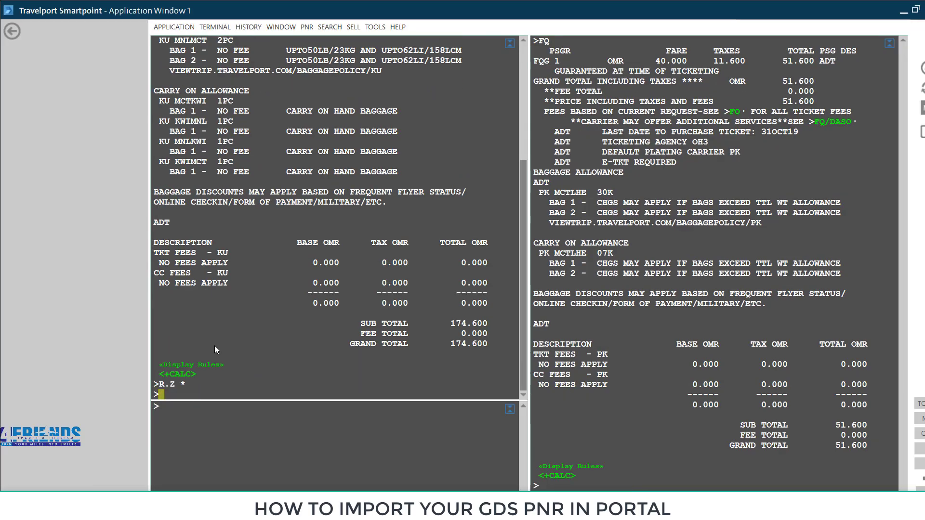
key(Pause)
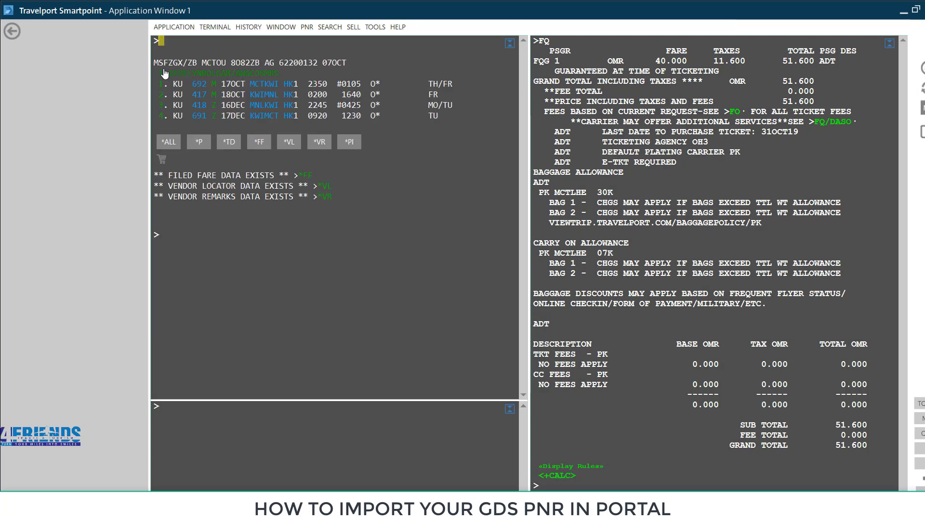
- Copy the record locator, queue the PNR with QEB/6N93/89+90, and open a new Chrome tab
double_click(159, 63)
key(ctrl+c)
text(QEB/6N93/89)
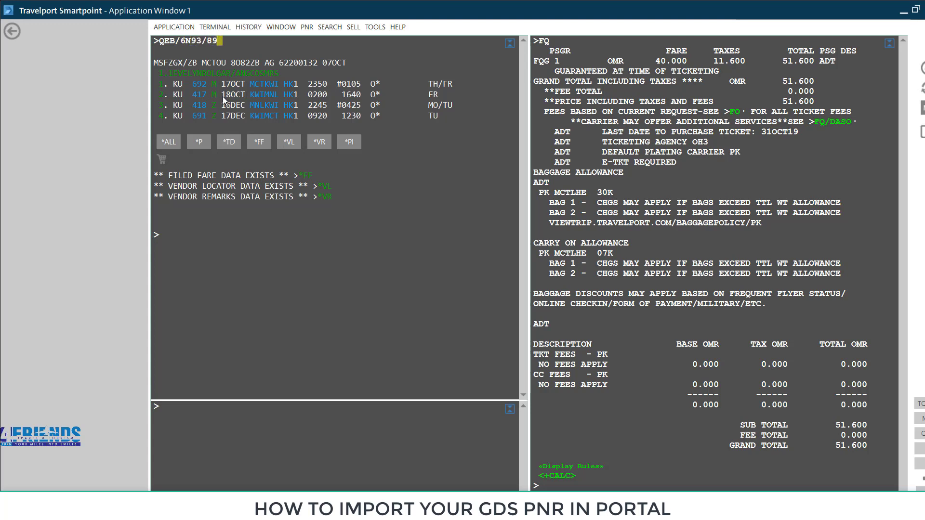
text(+90)
key(Return)
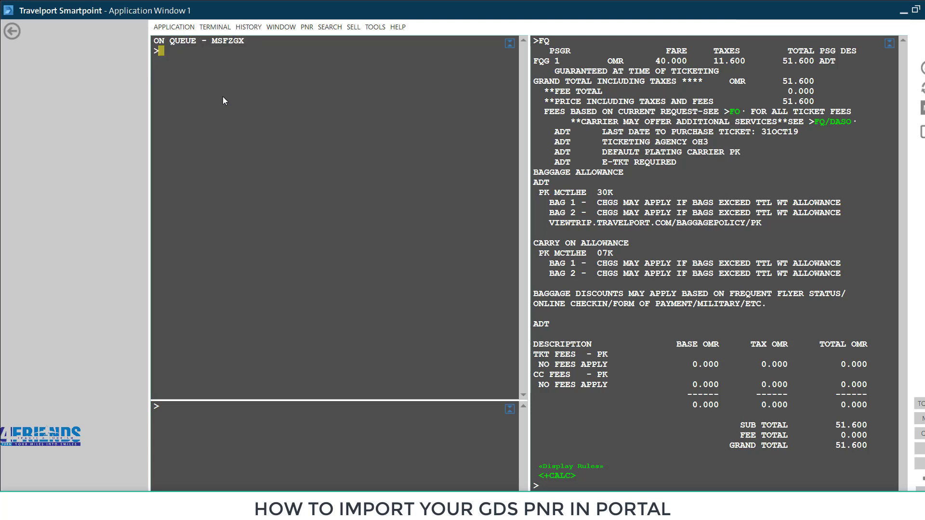
click(904, 13)
click(592, 9)
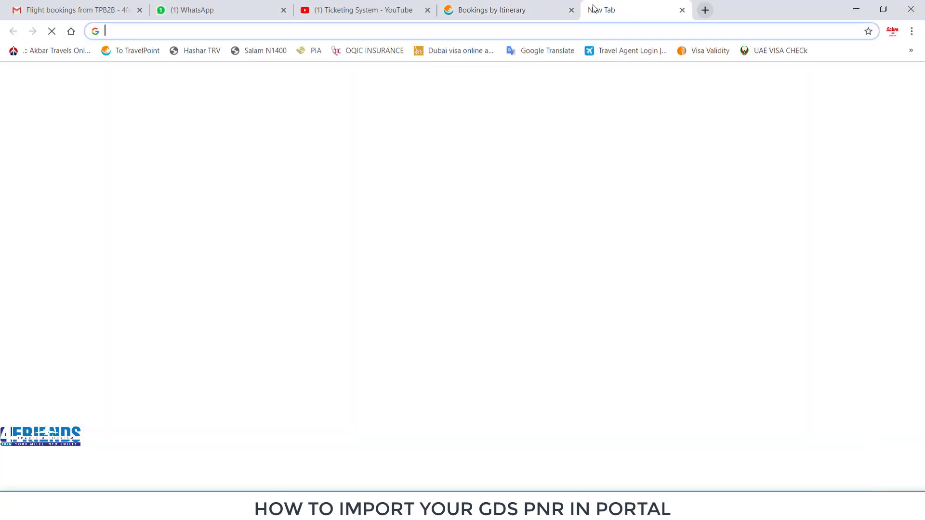
- Log in to the Akbar Travels agent portal with the agent code
click(55, 52)
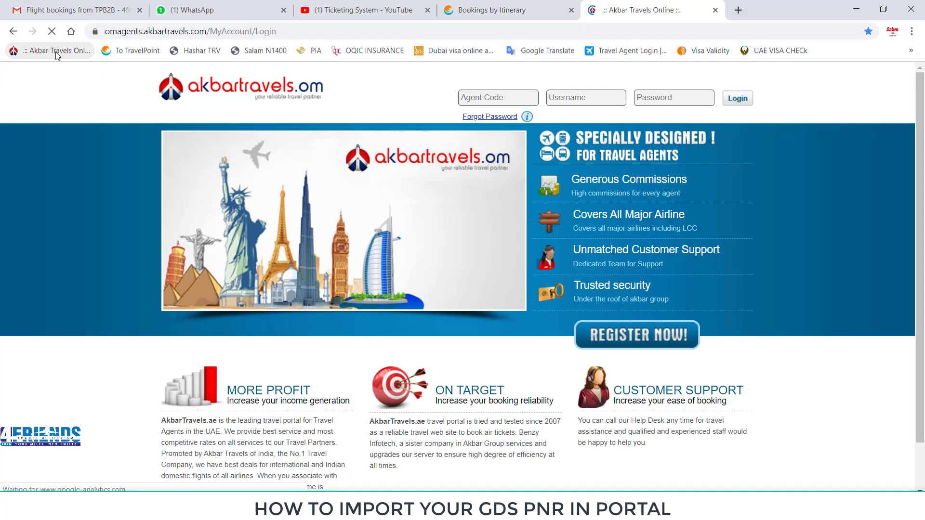
click(494, 98)
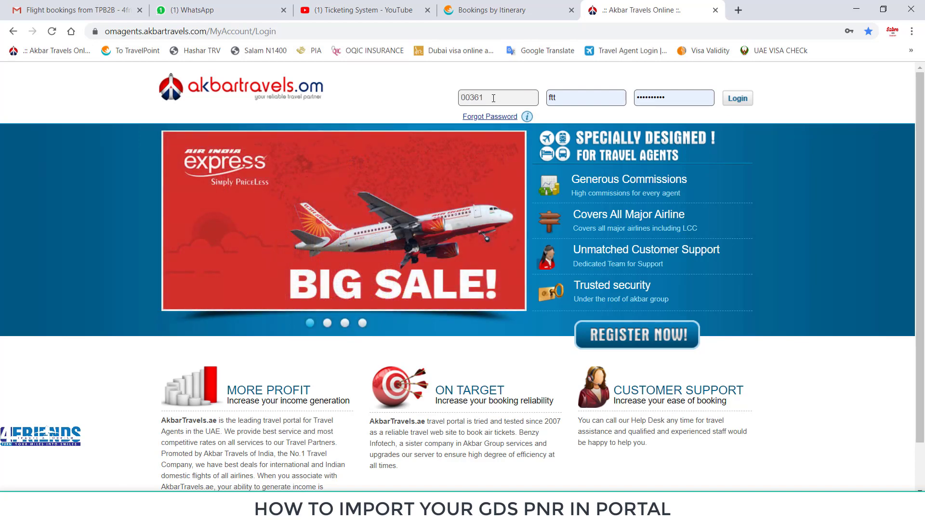
key(Return)
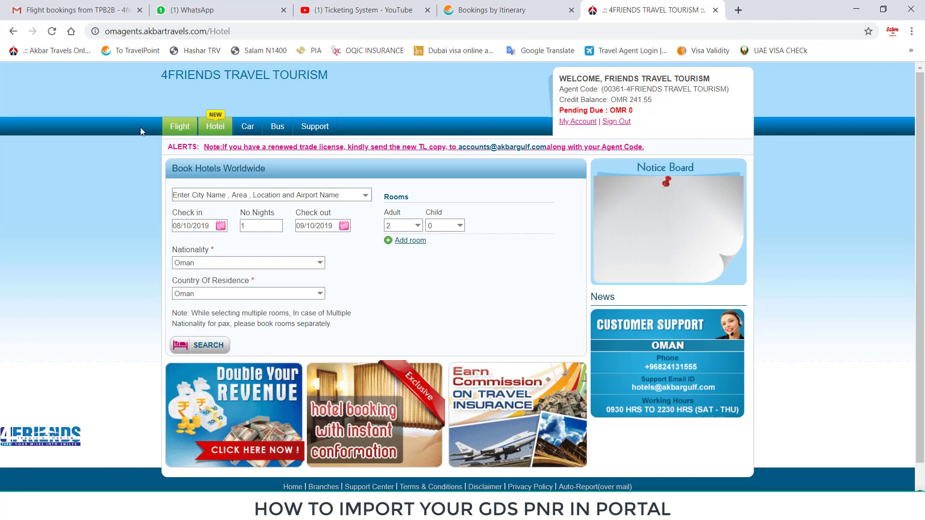
- Import the pasted Galileo PNR via Flight > Import PNR From CRS and continue to confirm it
click(191, 127)
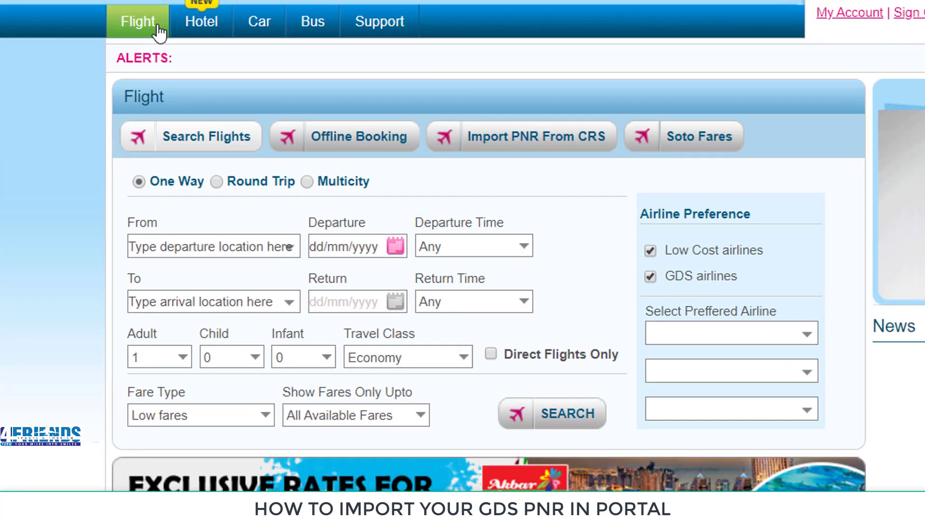
click(550, 149)
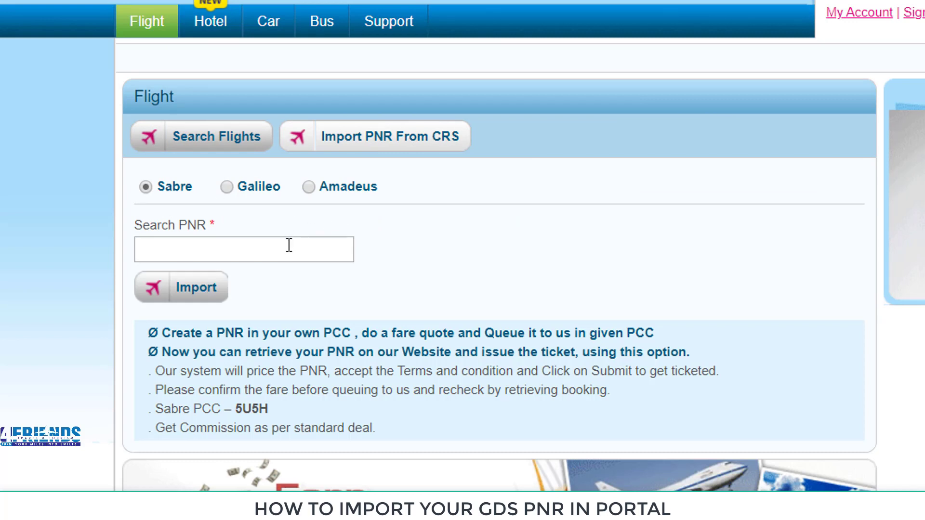
click(227, 191)
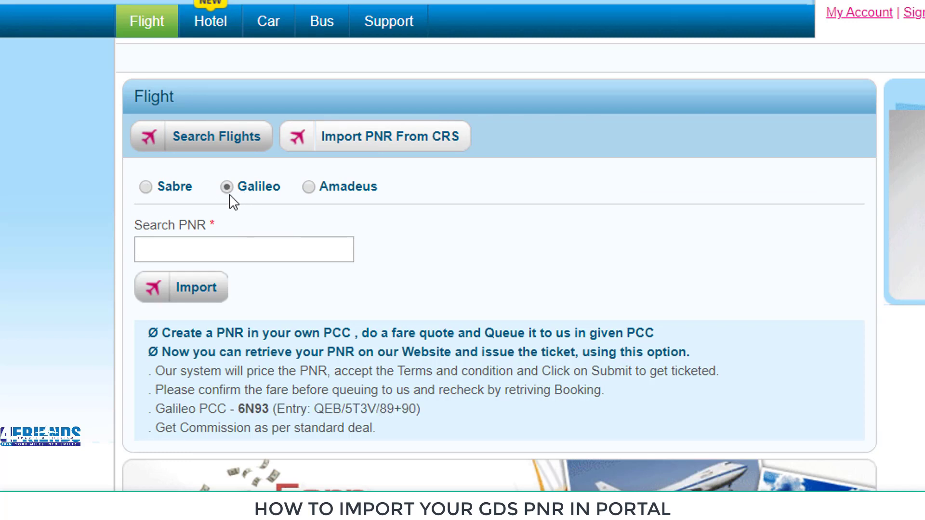
click(246, 253)
key(ctrl+v)
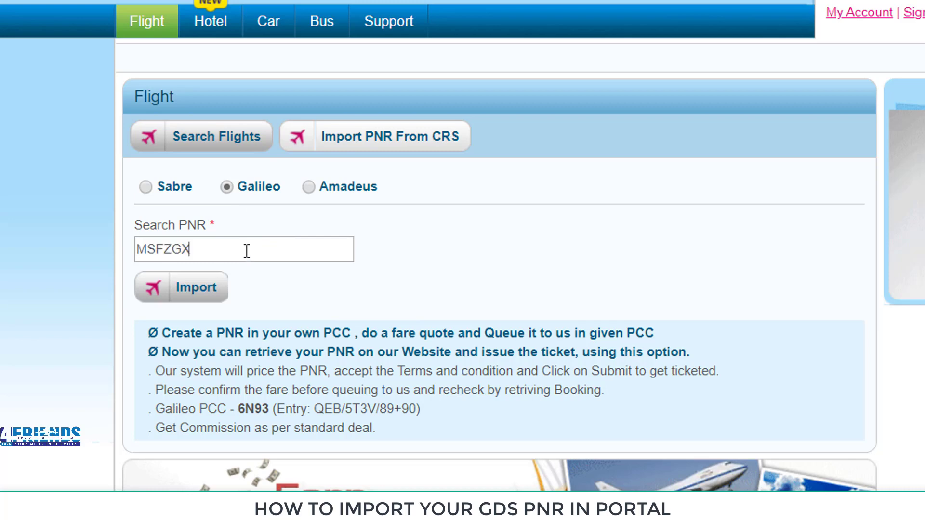
click(198, 292)
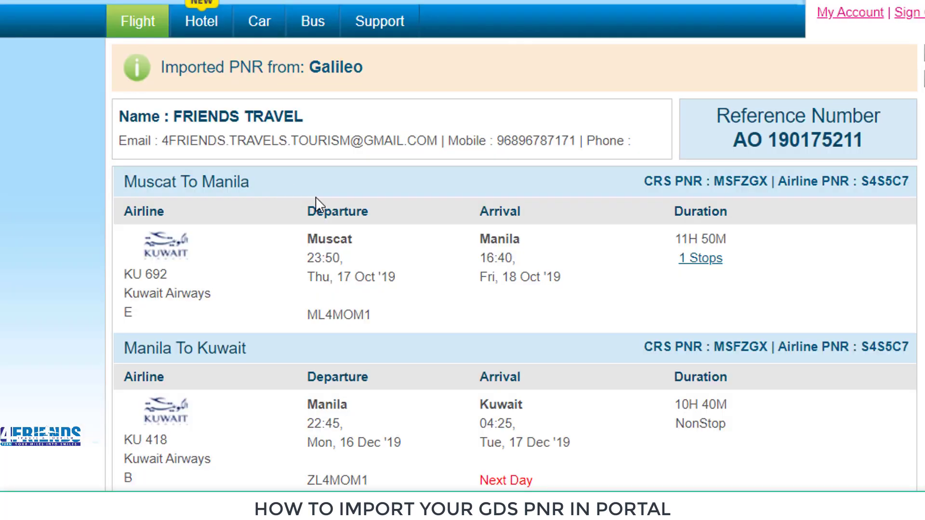
scroll(322, 205, down, 2)
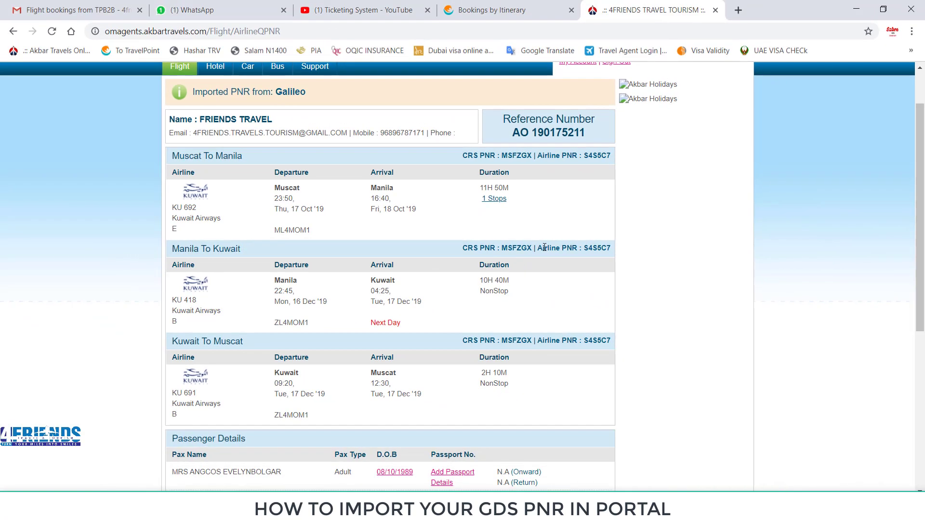
scroll(585, 250, down, 5)
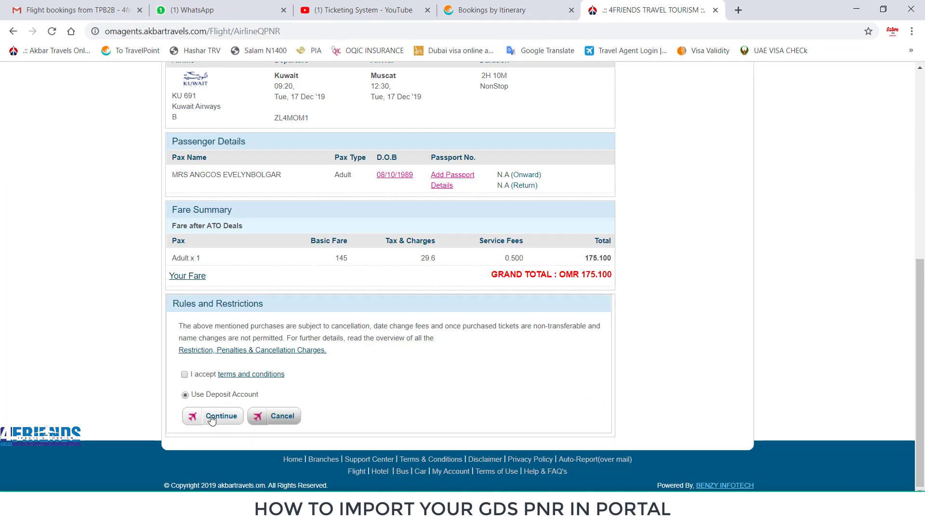
click(211, 417)
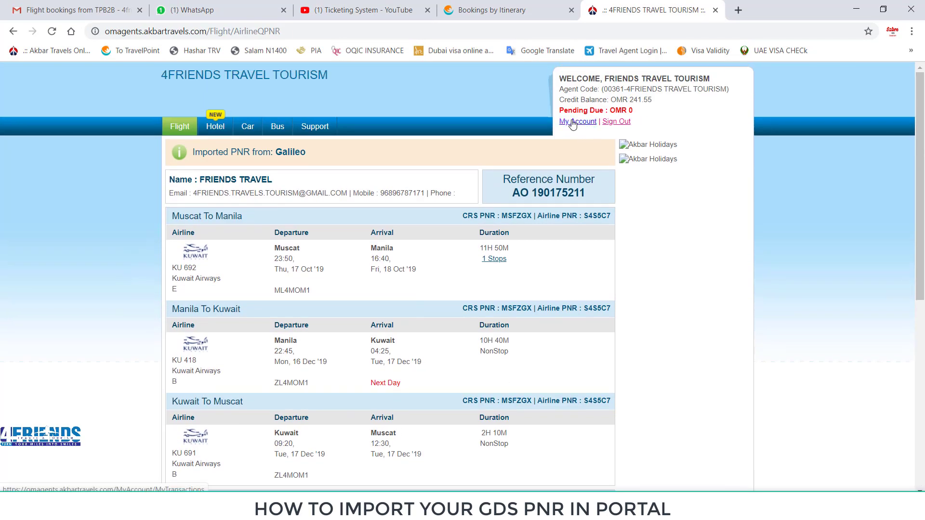
- Search My Account itineraries booked 08/10/2019 to list the imported KU booking
click(572, 121)
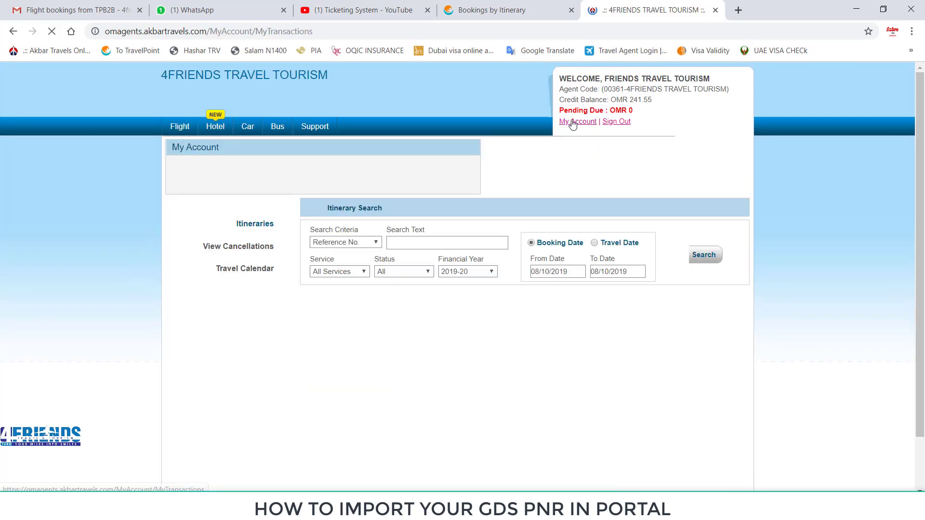
click(704, 260)
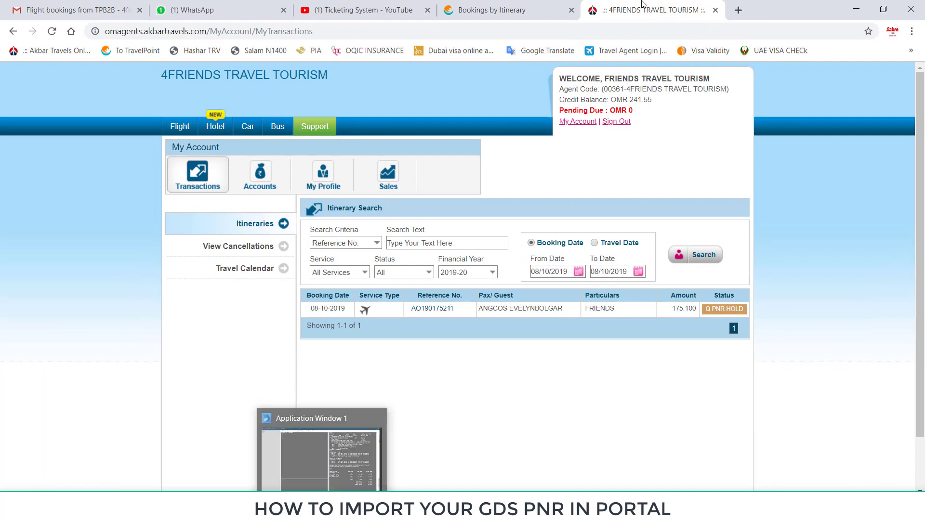
- In Smartpoint, retrieve the KU PNR again and queue it with QEB/DFZ
key(alt+Tab)
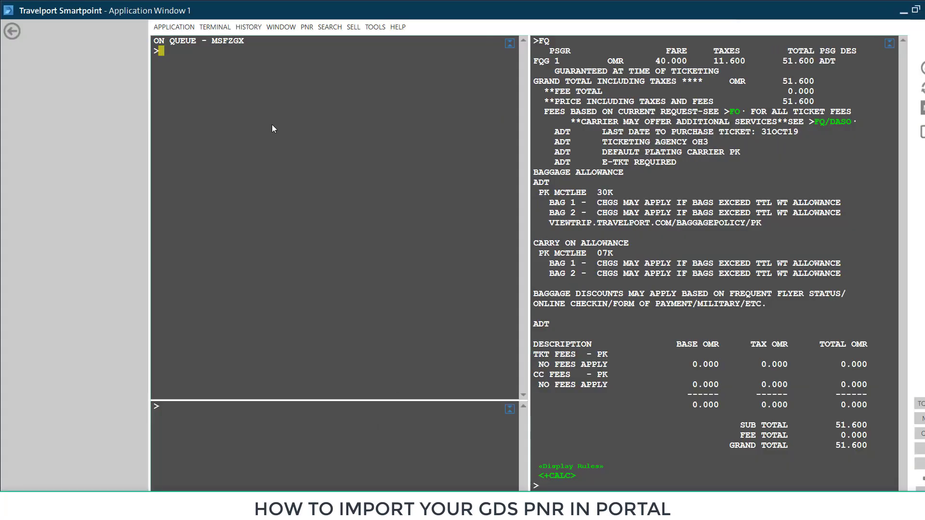
key(Return)
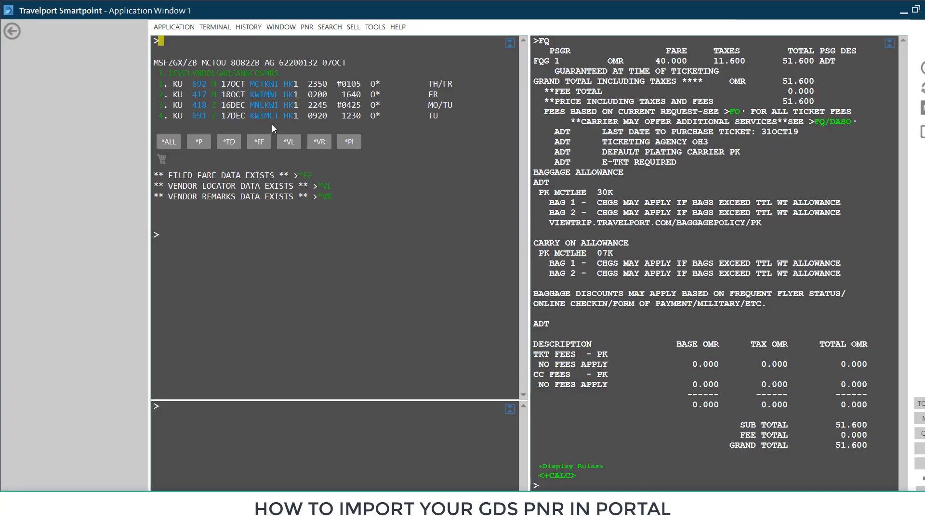
text(QEB/DFZ)
key(Return)
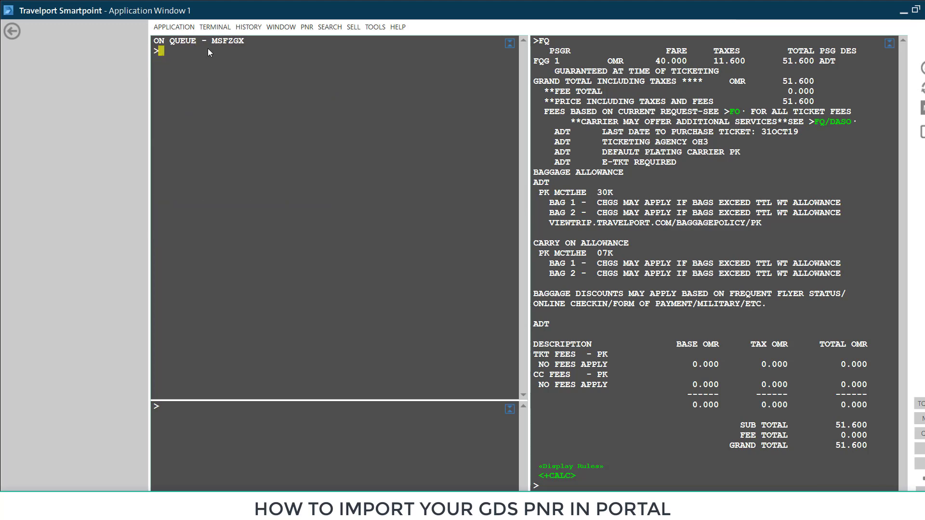
click(900, 12)
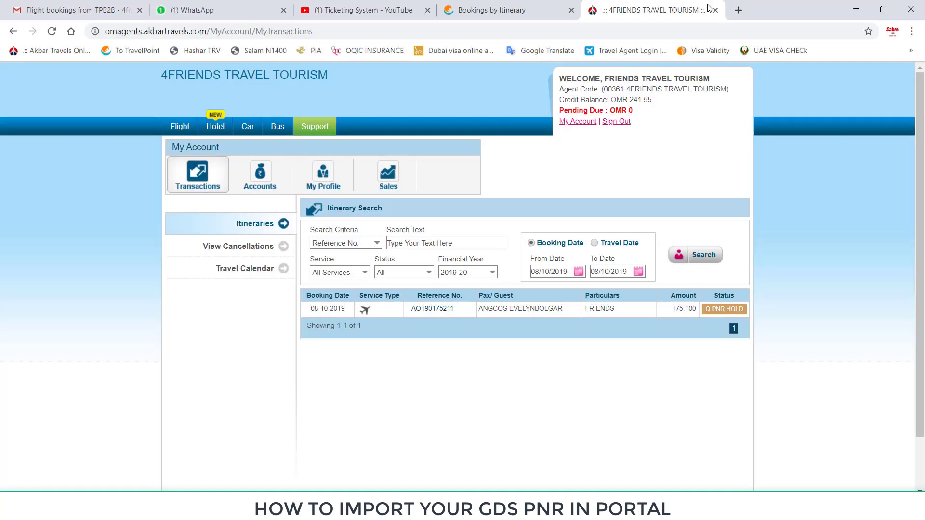
- Import the queued Galileo PNR into TravelPoint's Transform PNR Step 2 form via Import PNR
click(492, 10)
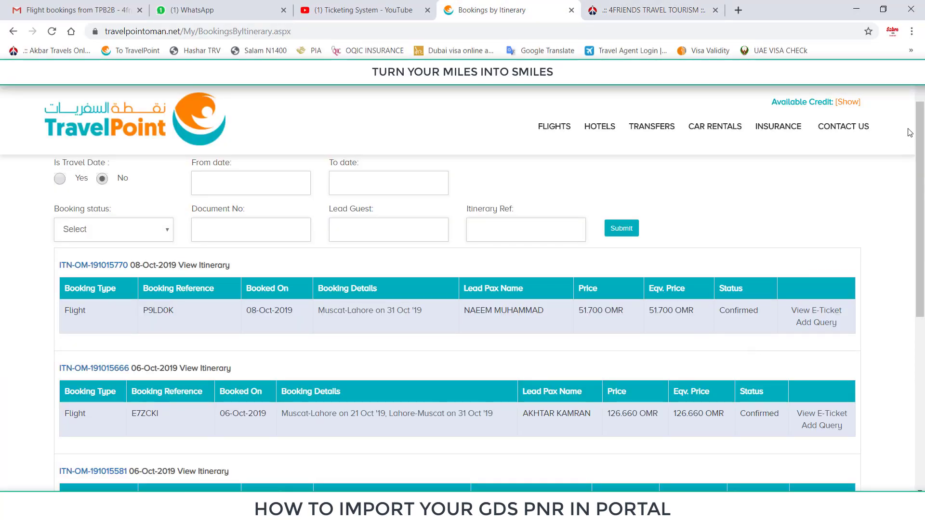
click(835, 80)
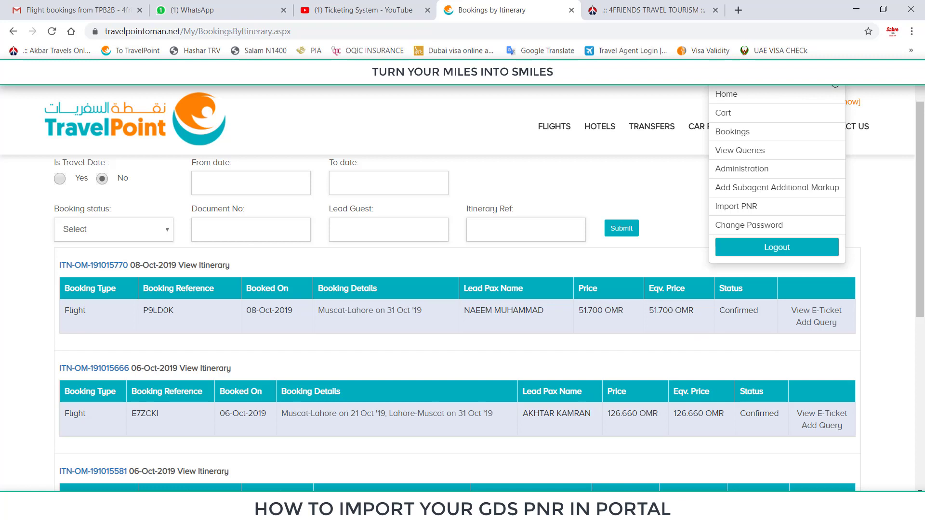
click(784, 212)
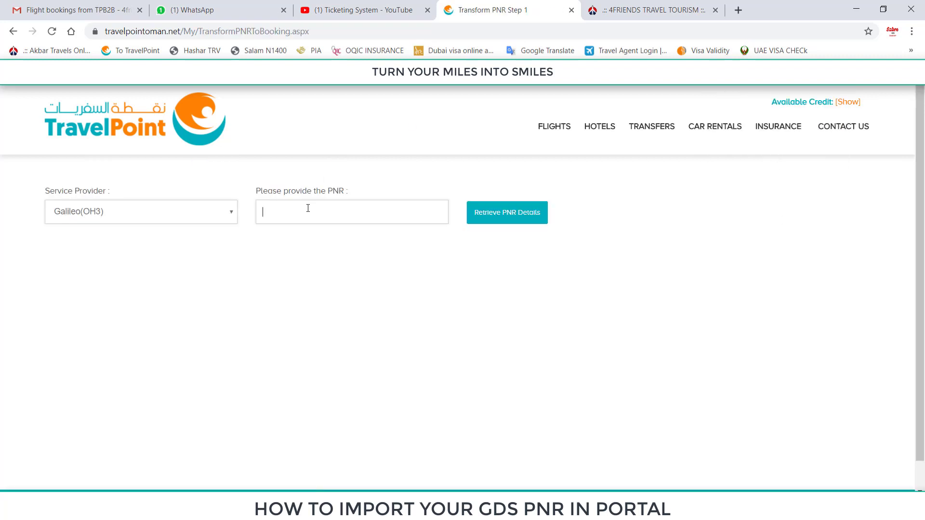
click(503, 215)
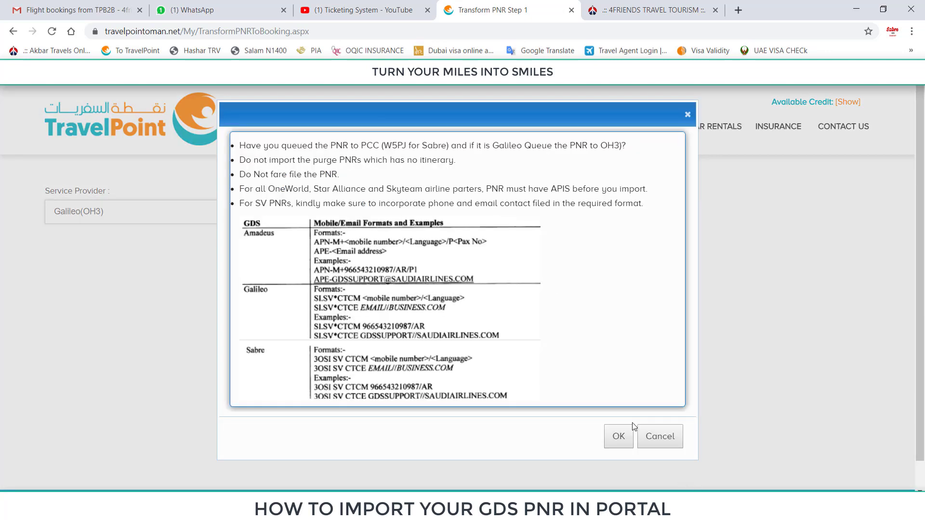
click(618, 436)
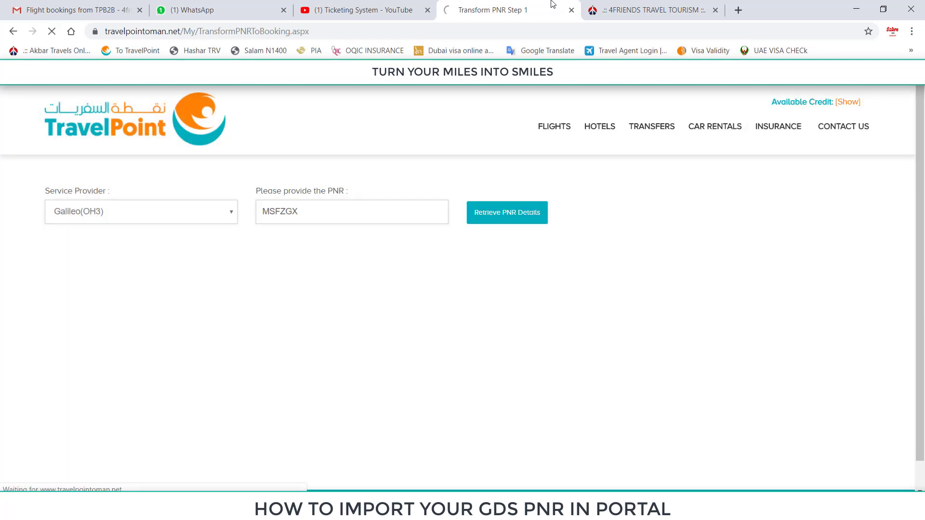
click(620, 6)
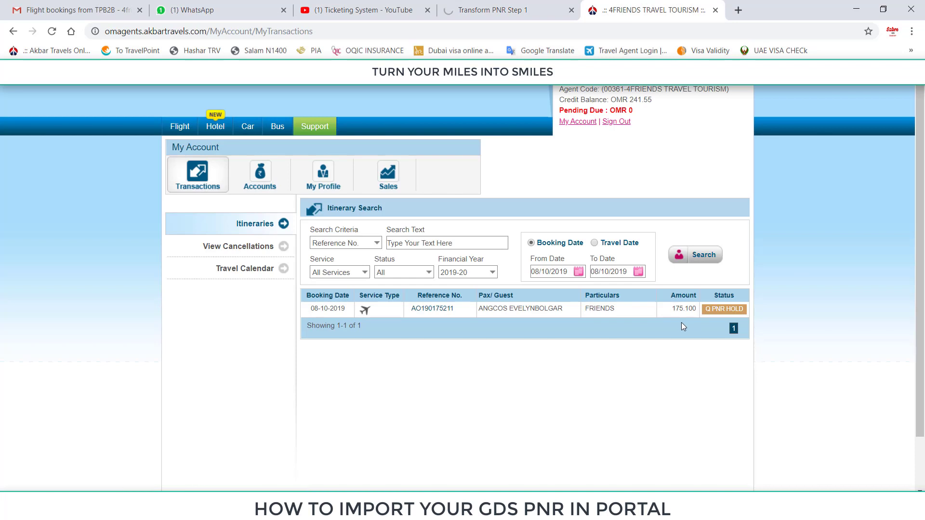
click(507, 5)
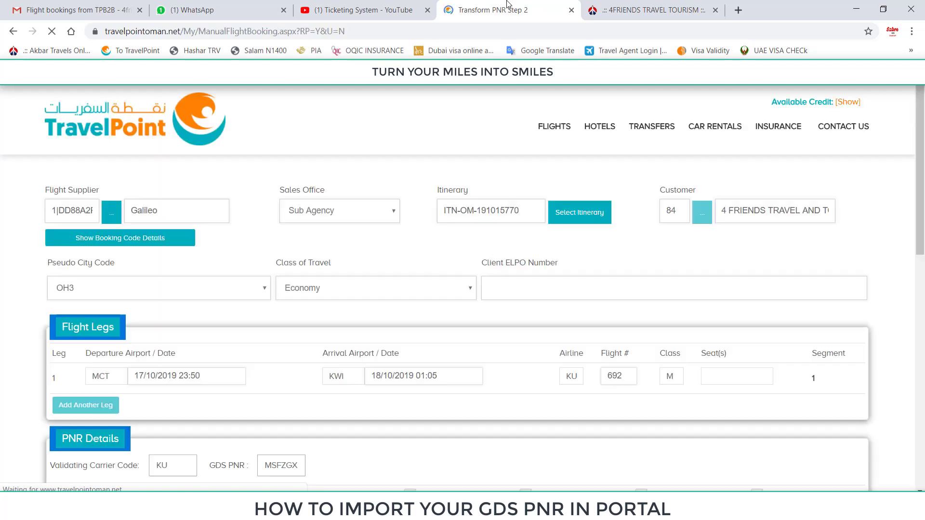
- Preview the imported KU booking and check the passenger's 172.700 sale price
scroll(558, 356, down, 8)
scroll(558, 355, down, 10)
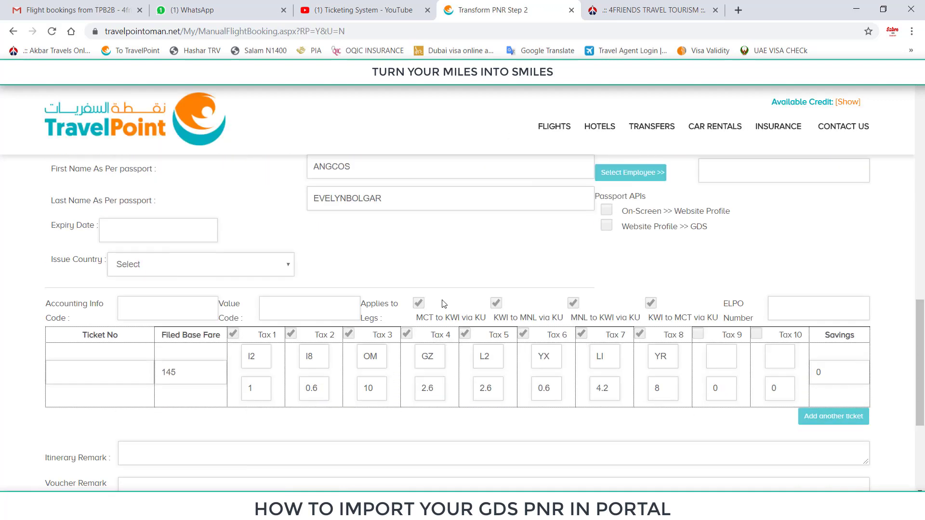
click(77, 415)
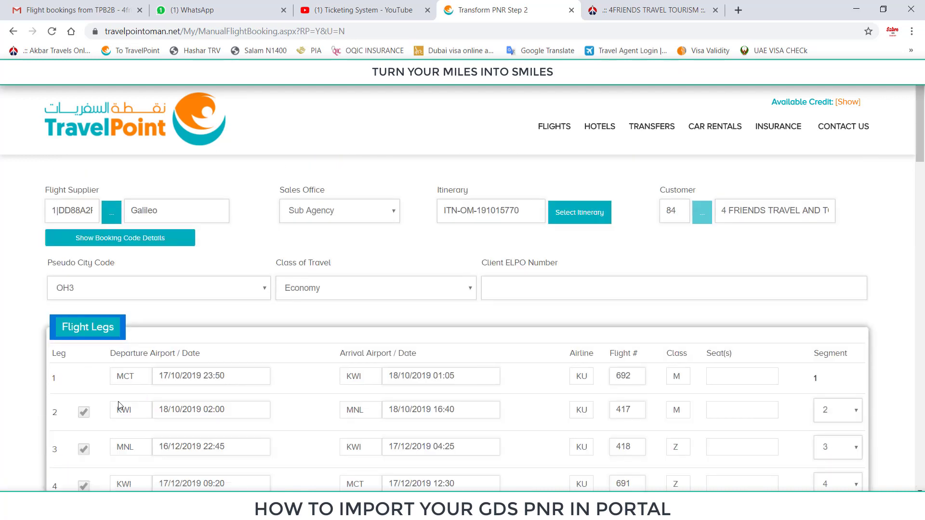
scroll(271, 420, down, 10)
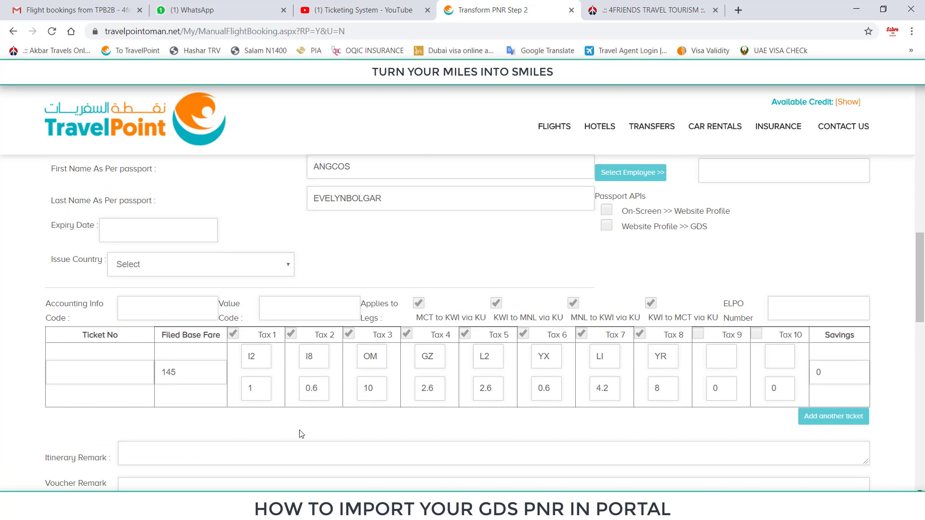
scroll(307, 429, down, 15)
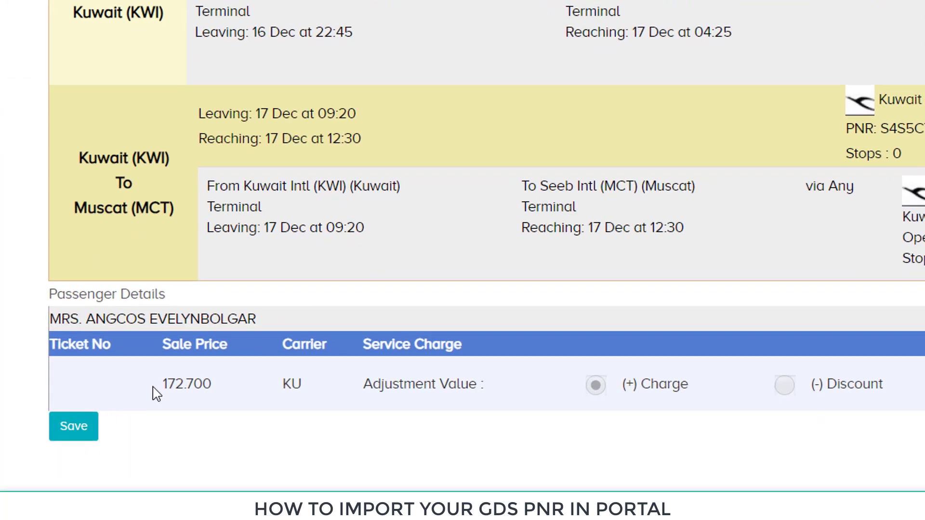
drag(111, 408, 131, 411)
drag(203, 387, 244, 403)
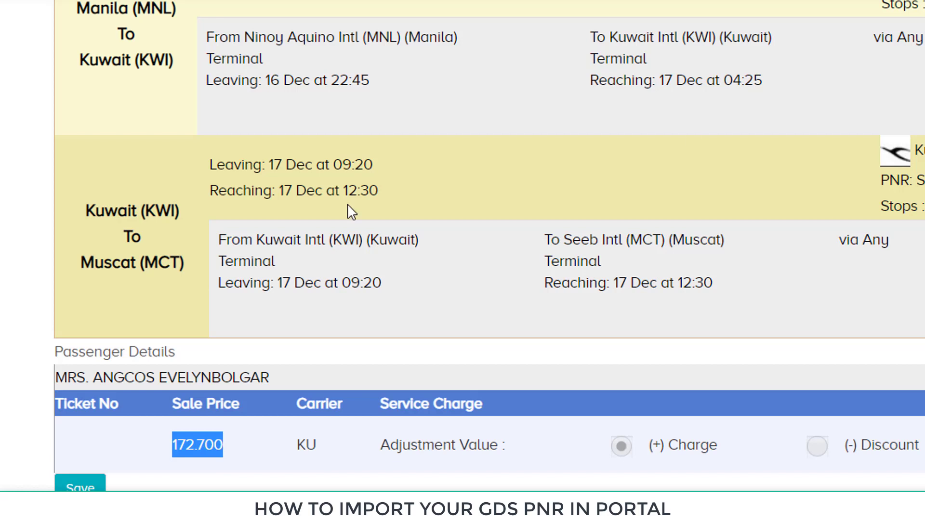
click(213, 483)
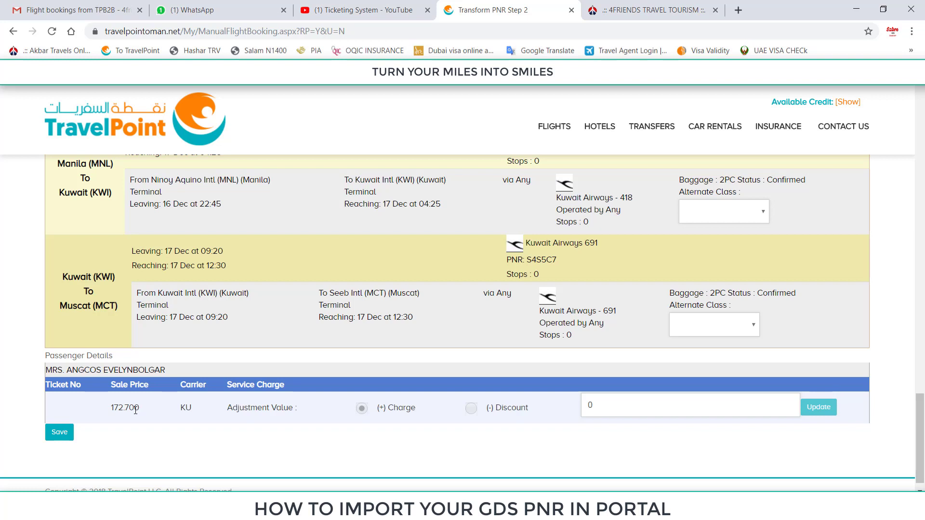
- Save, check out and confirm the Muscat–Kuwait–Manila KU booking at 172.700 OMR
click(62, 435)
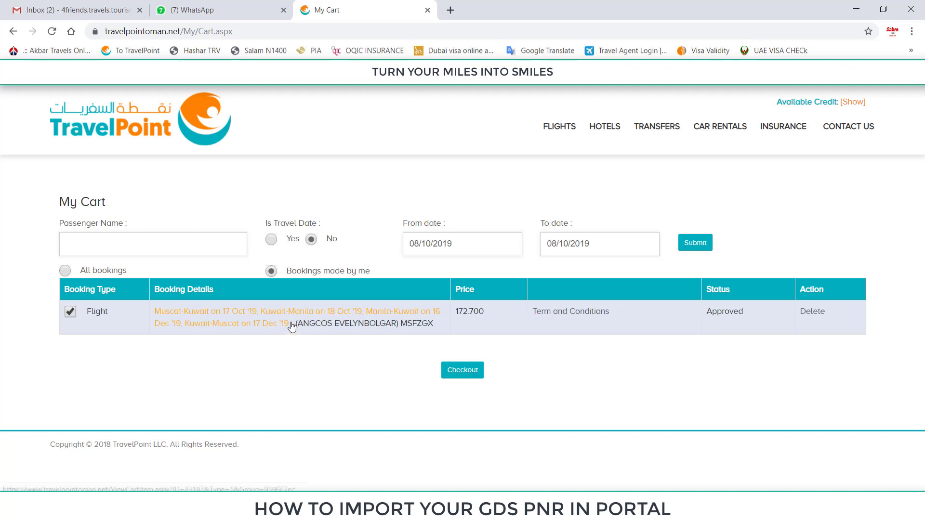
click(468, 369)
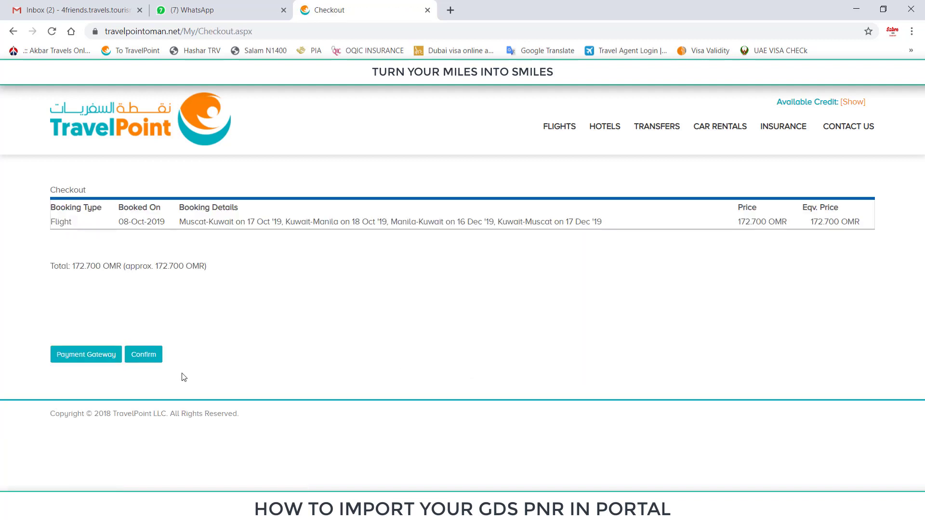
click(144, 355)
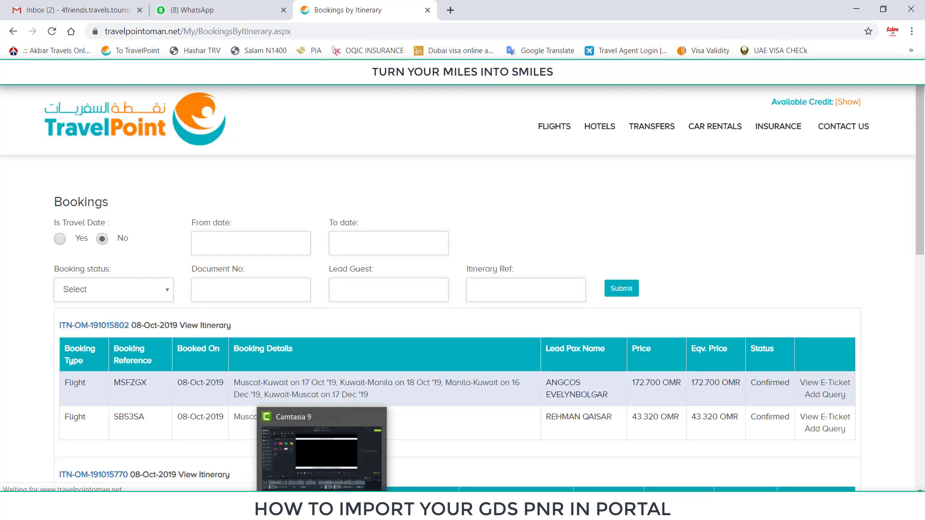
scroll(461, 316, down, 2)
scroll(462, 316, down, 2)
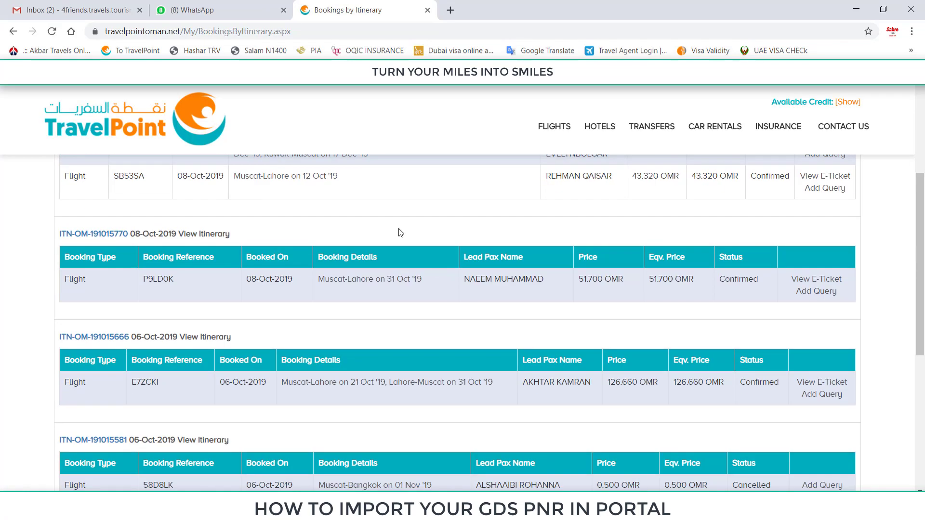
scroll(399, 232, up, 2)
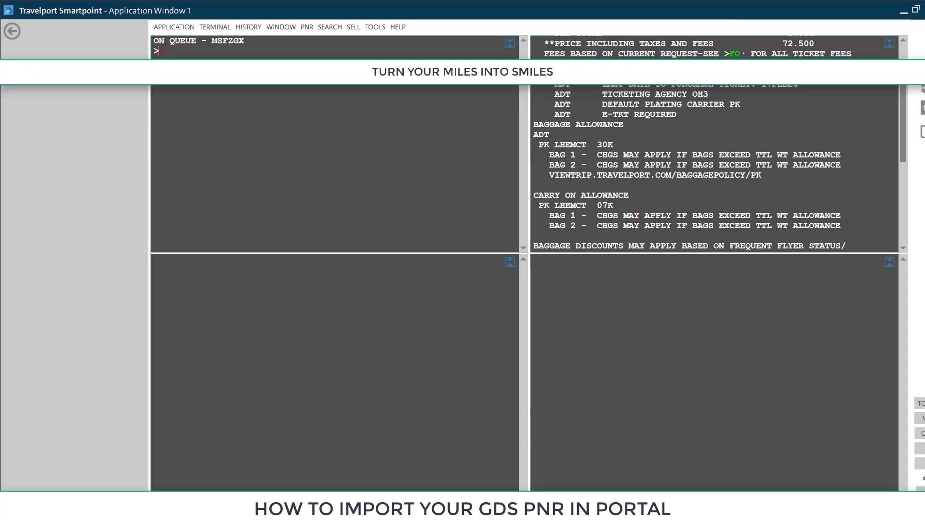
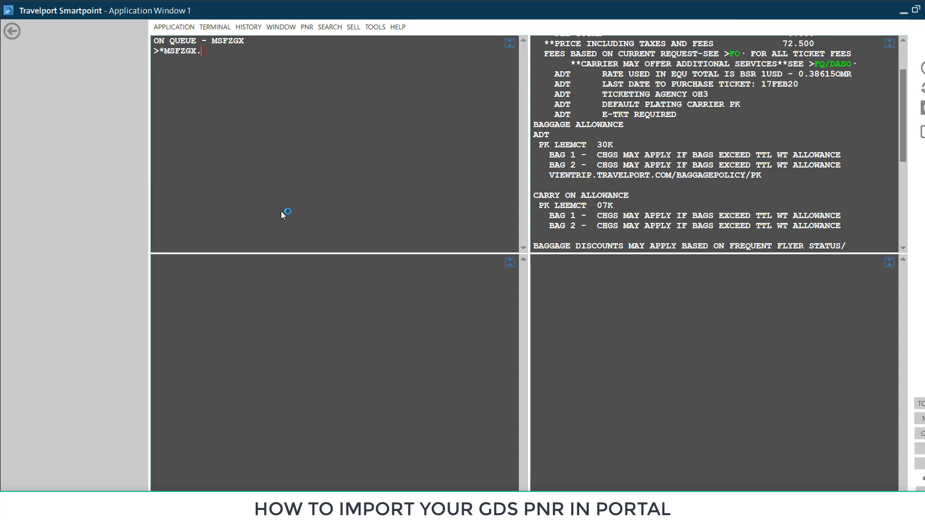
- Retrieve the KU booking by its record locator and enlarge the PNR display area
key(Return)
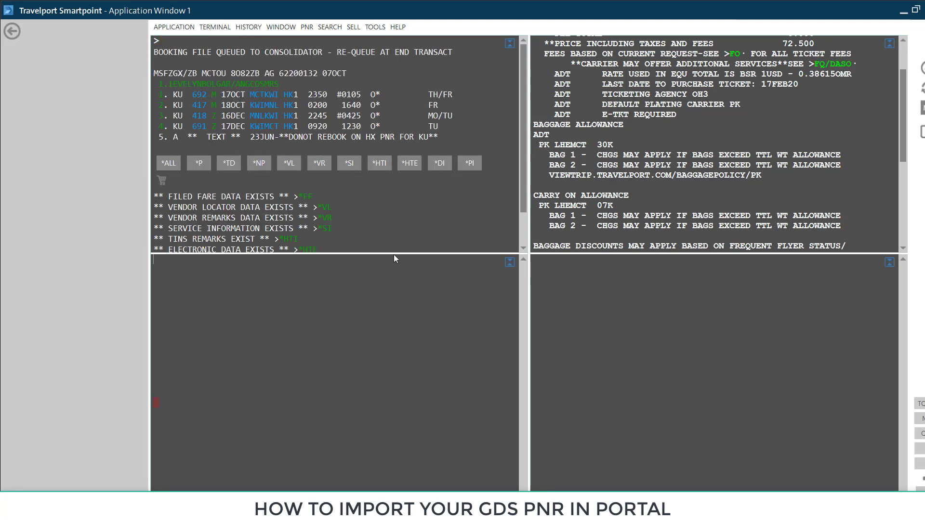
drag(394, 254, 394, 426)
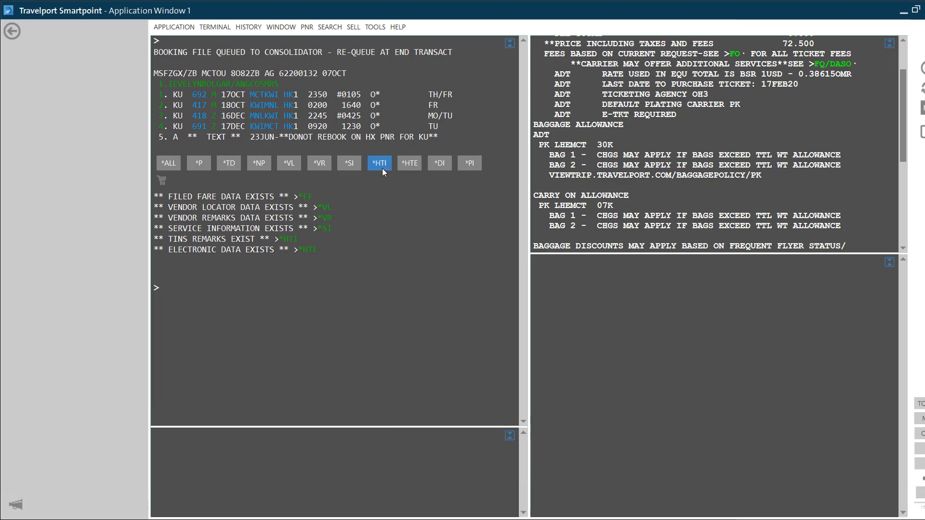
- Show the booking's e-ticket and TIN data, then select the issued ticket number
click(409, 164)
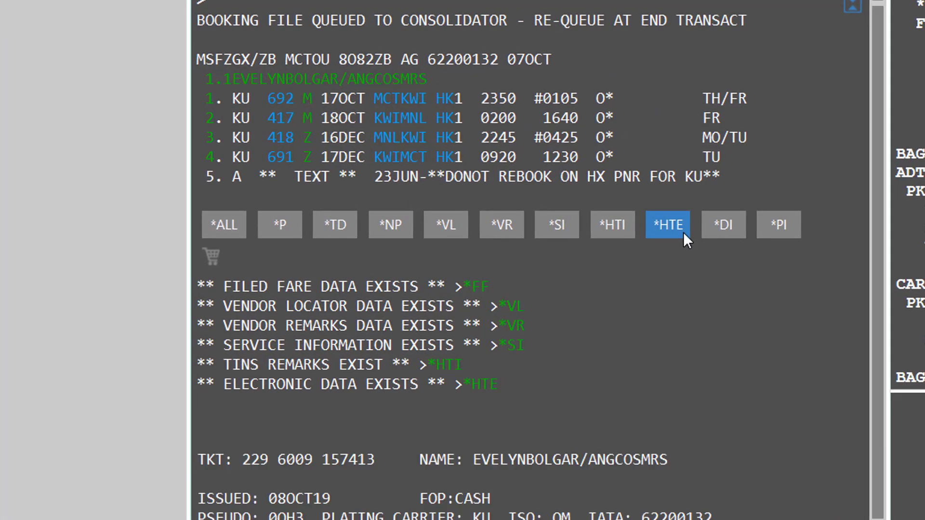
click(612, 228)
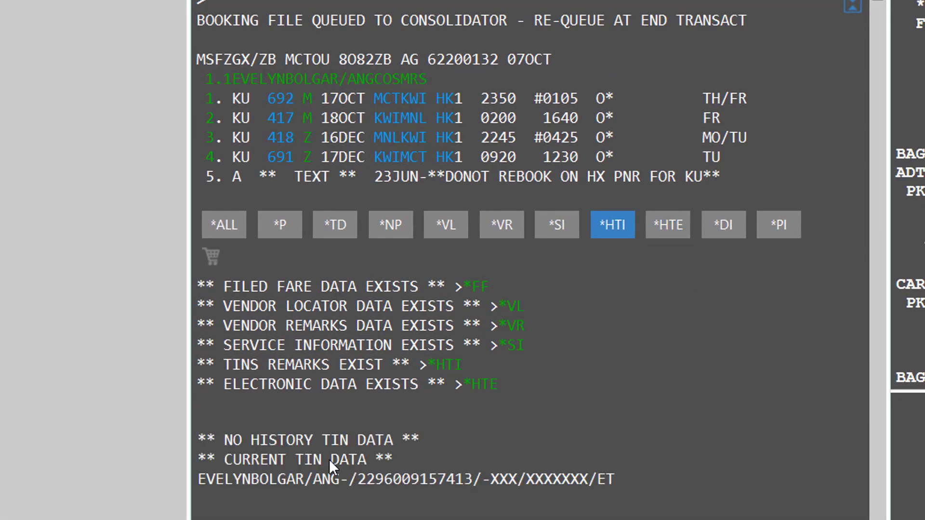
drag(614, 480, 349, 477)
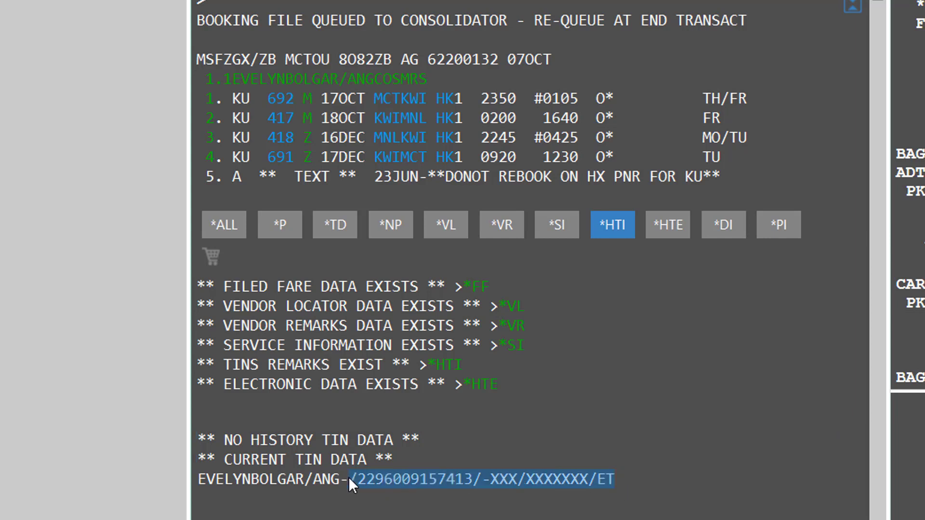